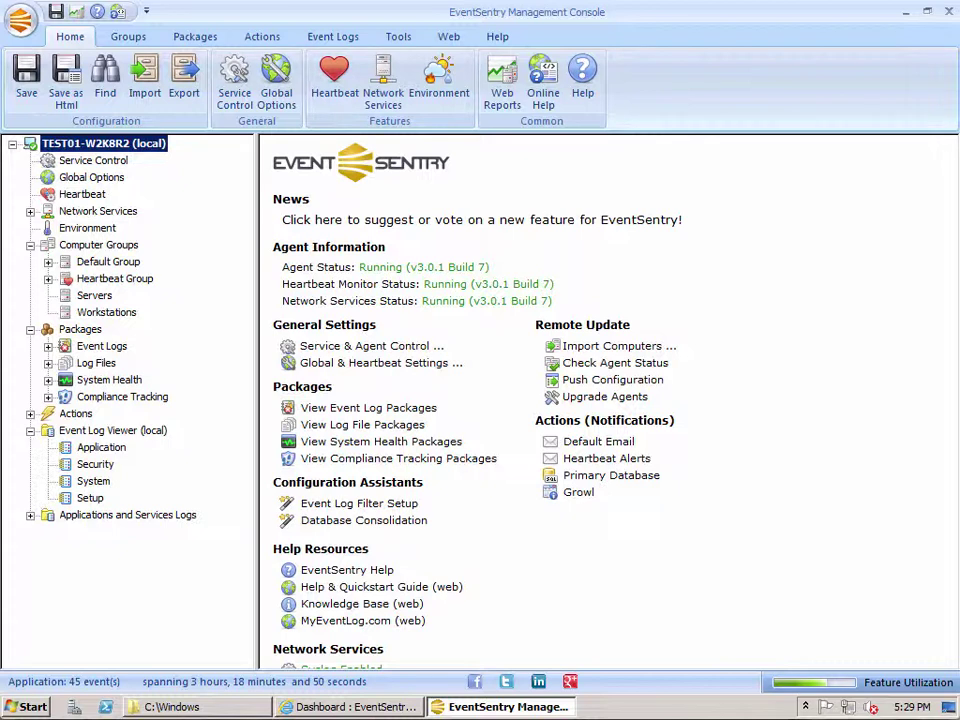
Switch to the C:\Windows folder window and locate the WindowsUpdate.log file.
left_click(220, 708)
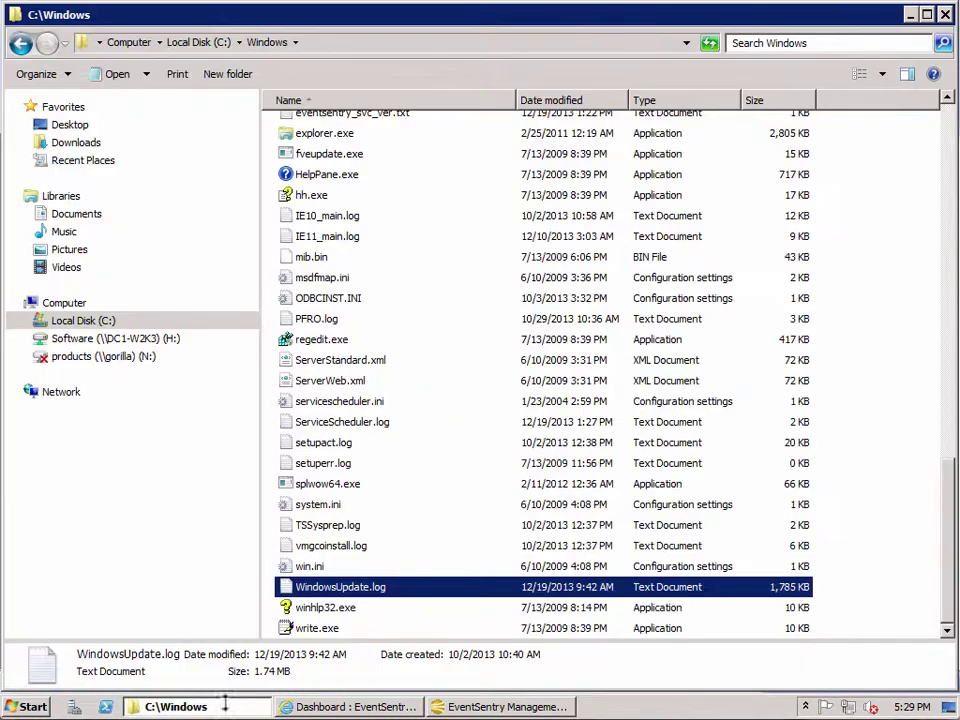
left_click(360, 546)
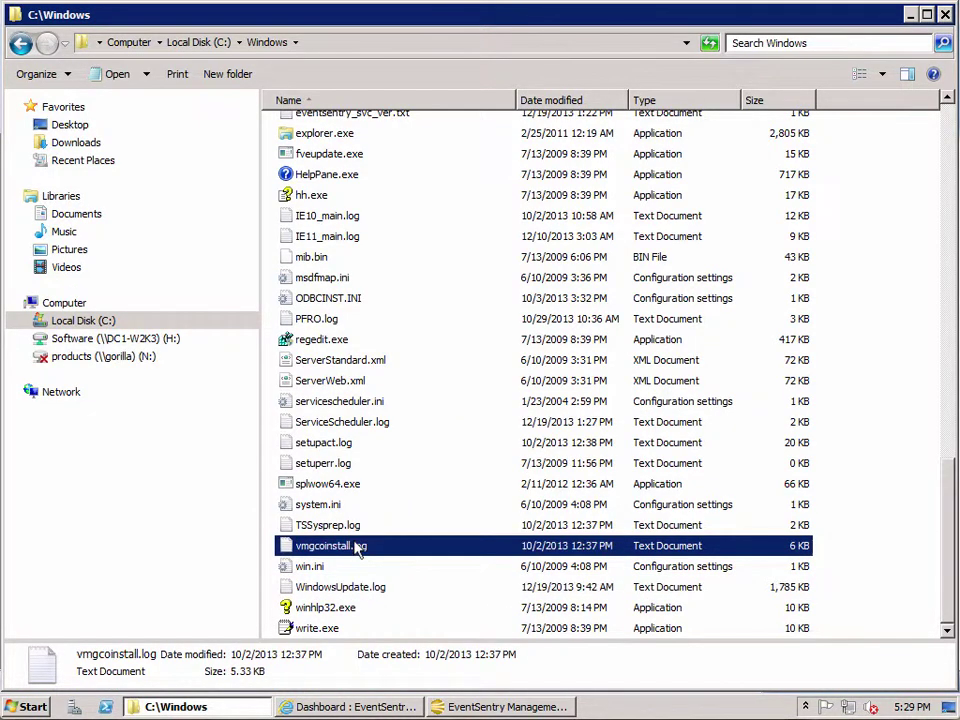
left_click(376, 588)
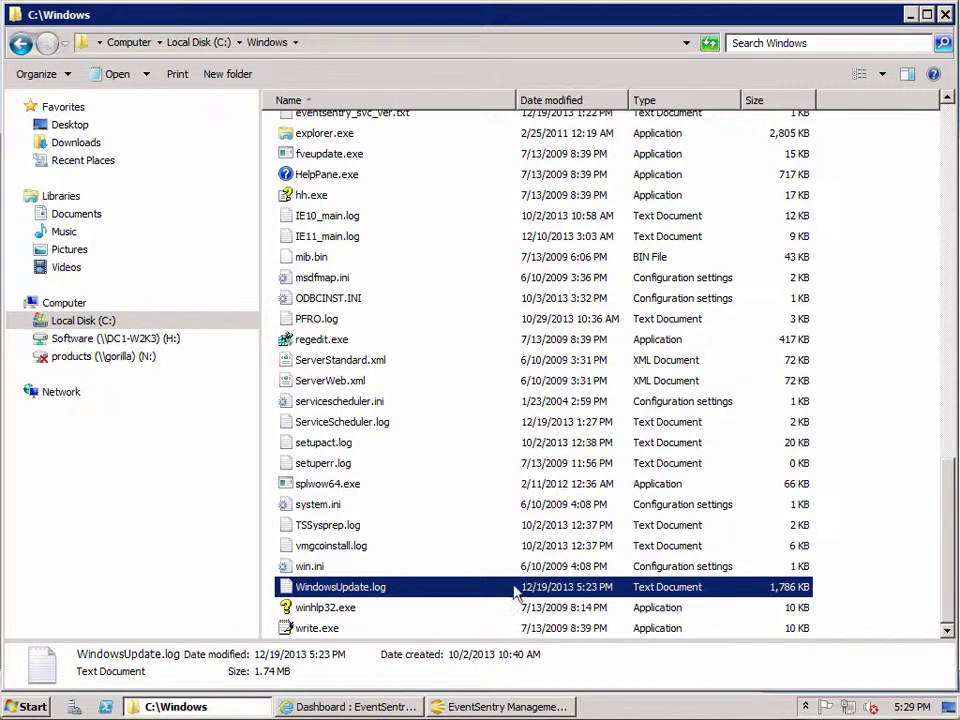
key("F2")
key("Escape")
key("Up")
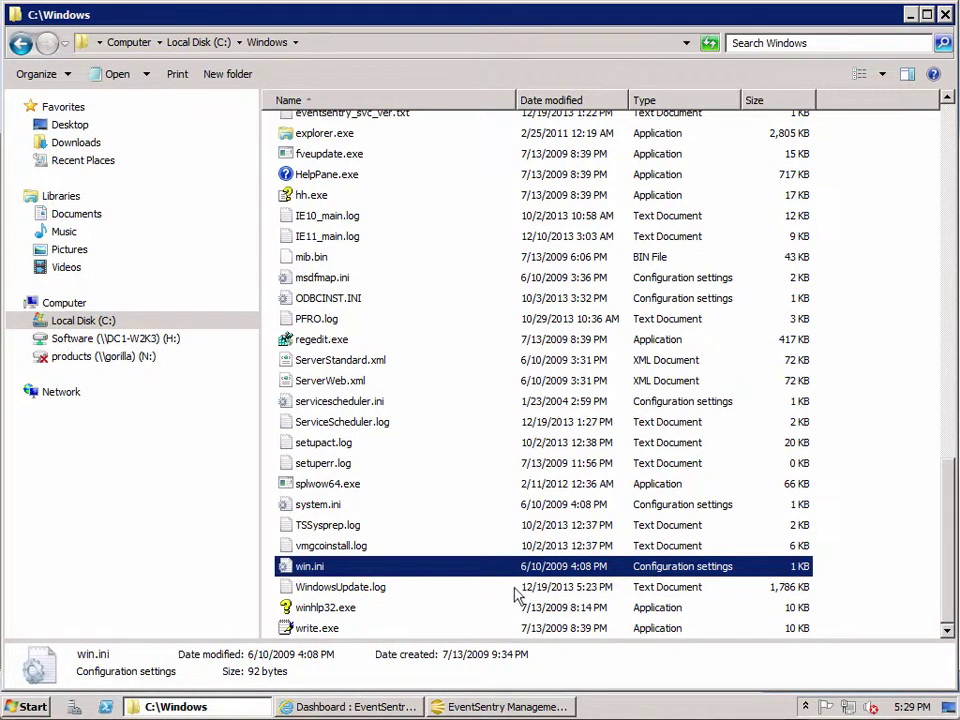
key("Down")
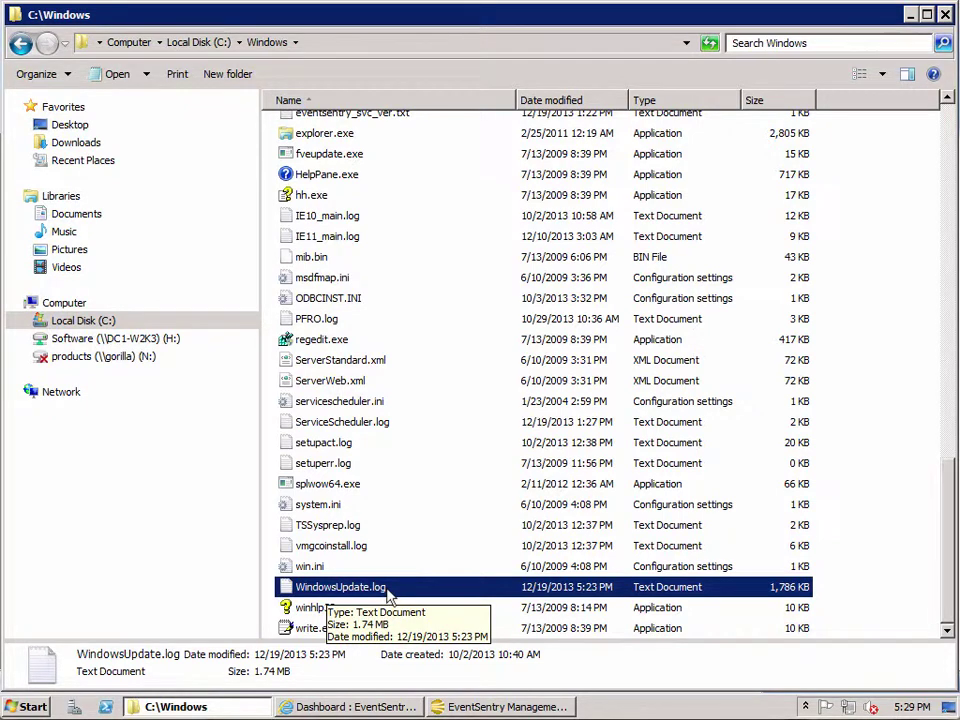
Switch to the EventSentry Management Console and start a new log file definition named "Windows Update Log".
left_click(545, 707)
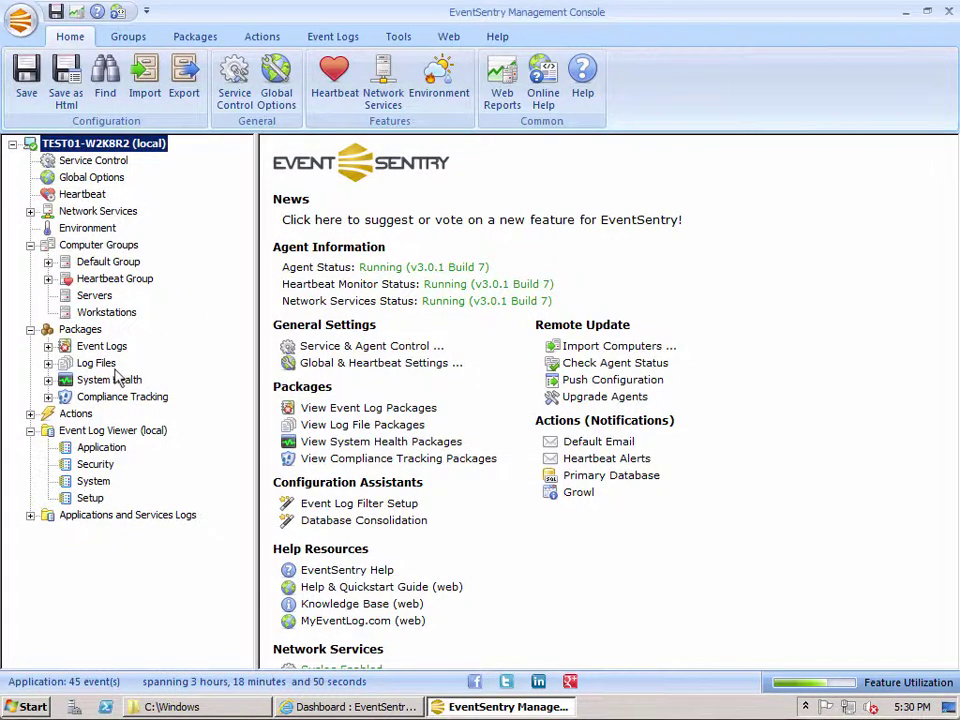
left_click(99, 363)
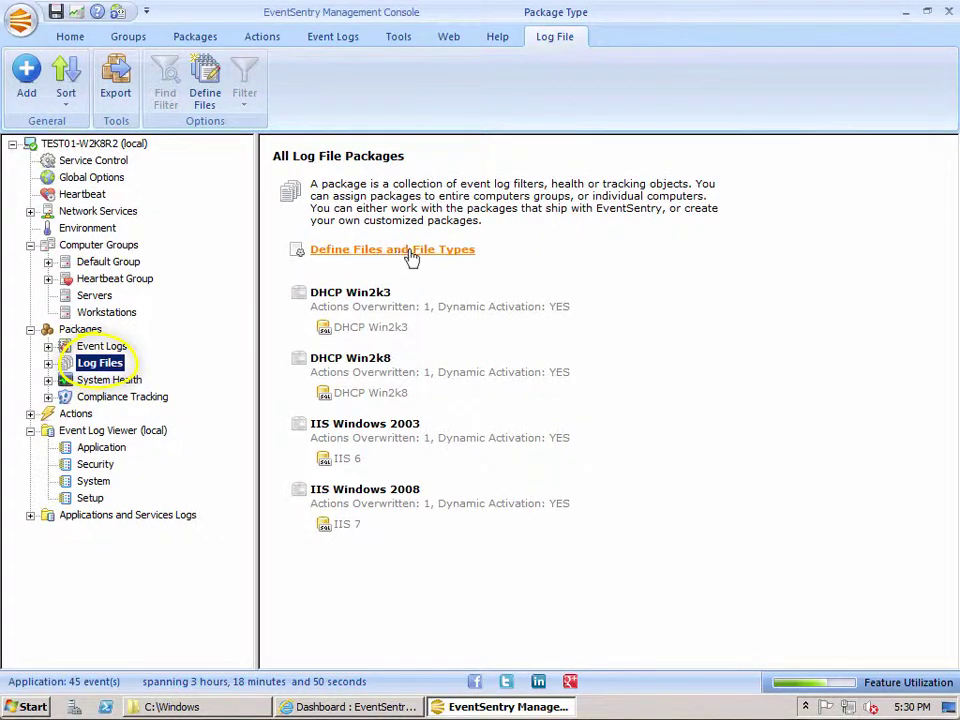
left_click(207, 89)
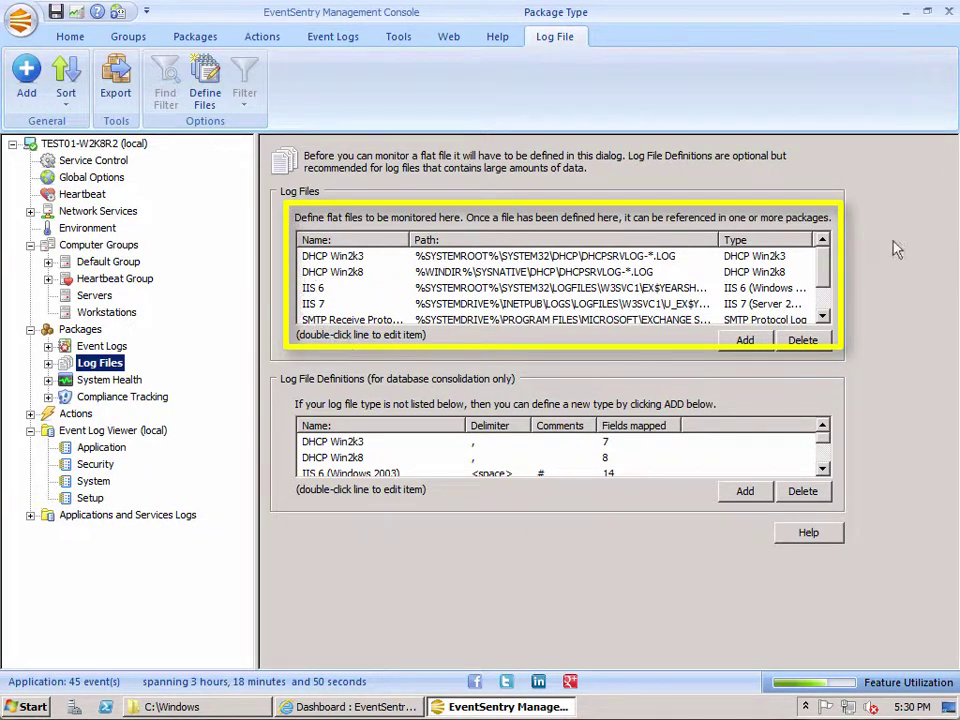
mouse_move(822, 256)
left_mouse_down()
mouse_move(828, 283)
mouse_move(822, 260)
left_mouse_up()
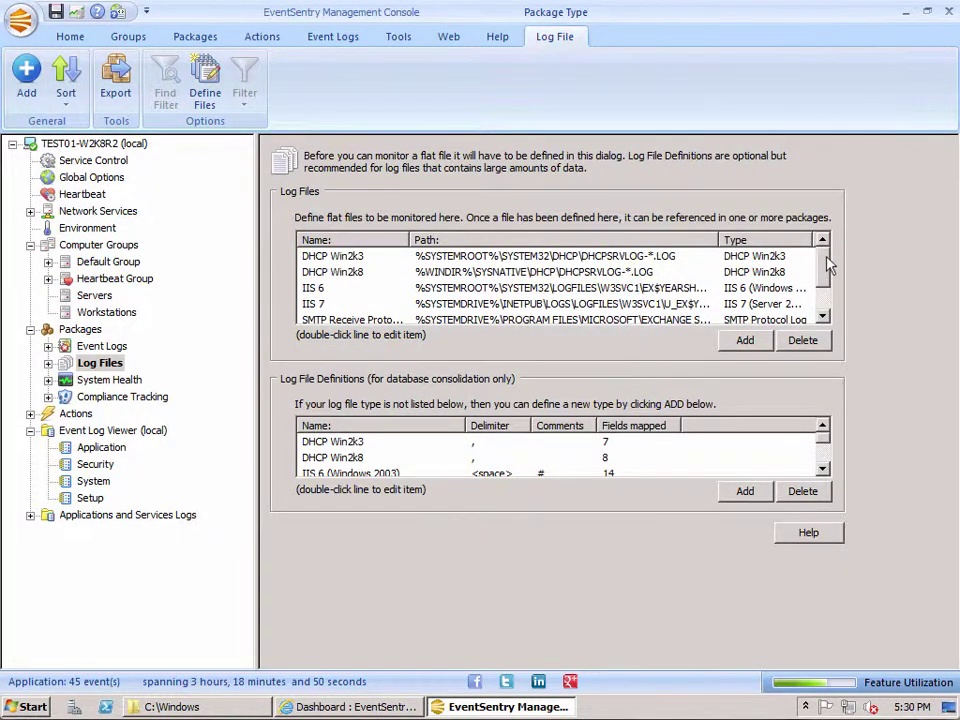
left_click(750, 341)
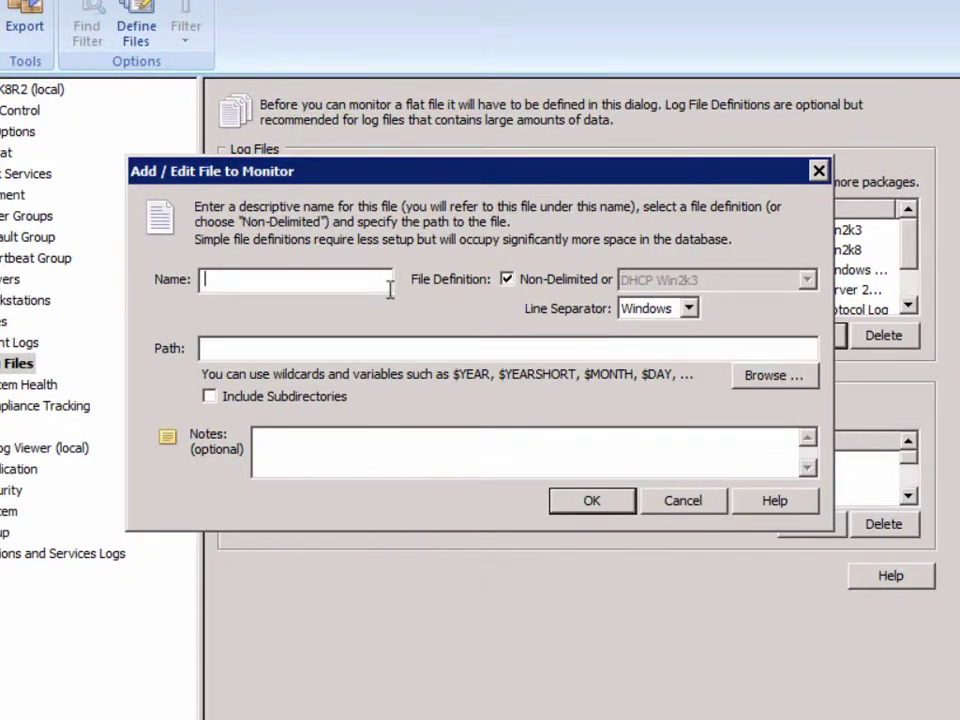
type("Windows Update Log")
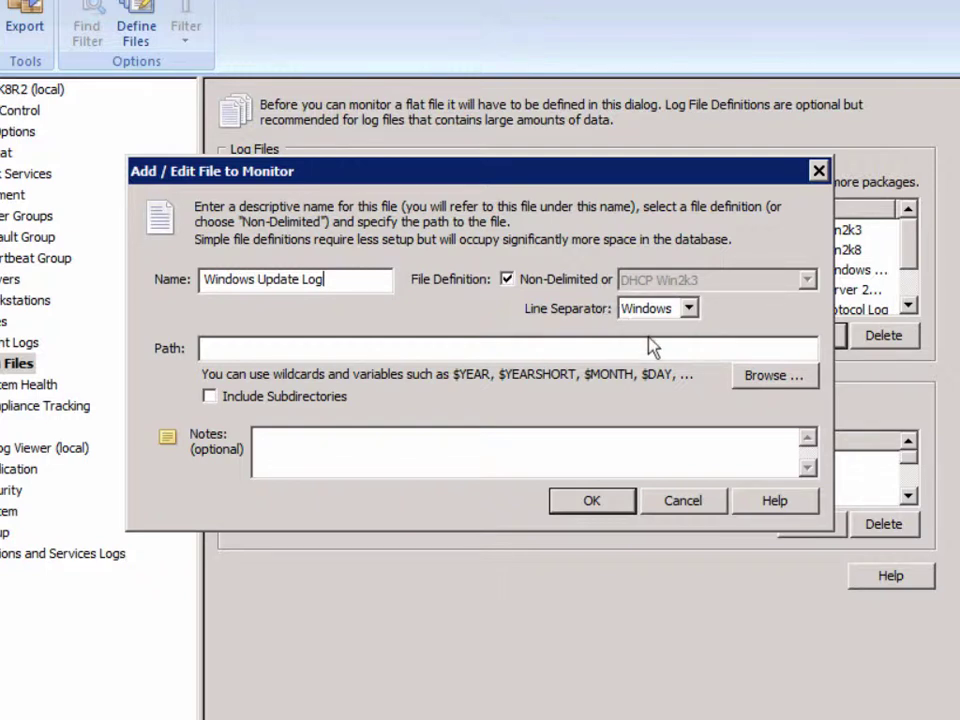
Browse for the monitored file's path and choose WindowsUpdate.log in the C:\Windows folder.
left_click(299, 345)
left_click(802, 379)
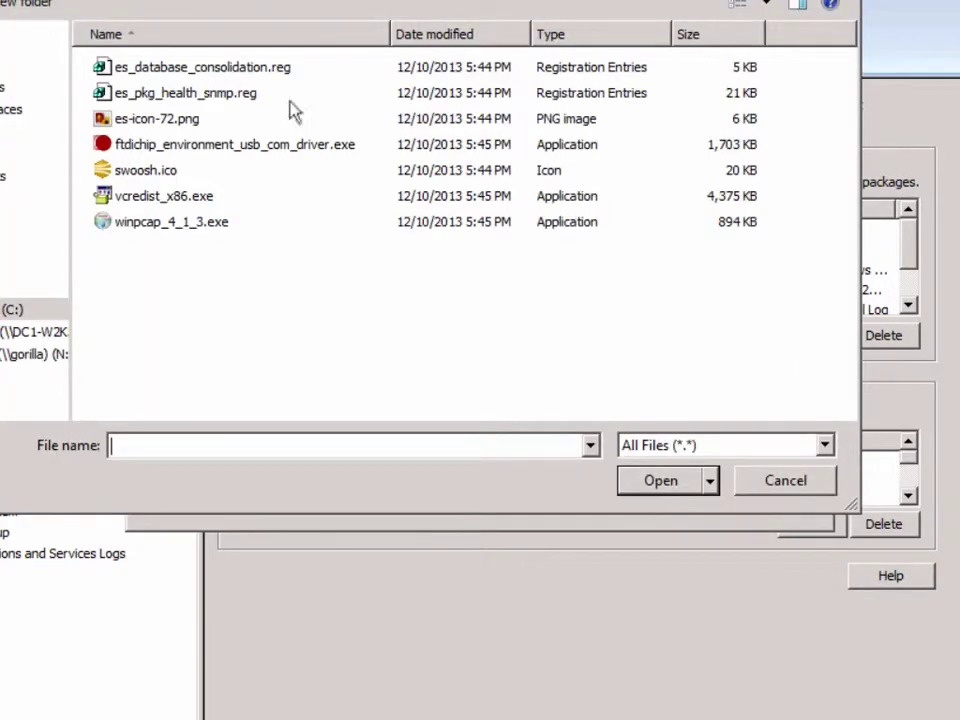
left_click(280, 2)
double_click(156, 248)
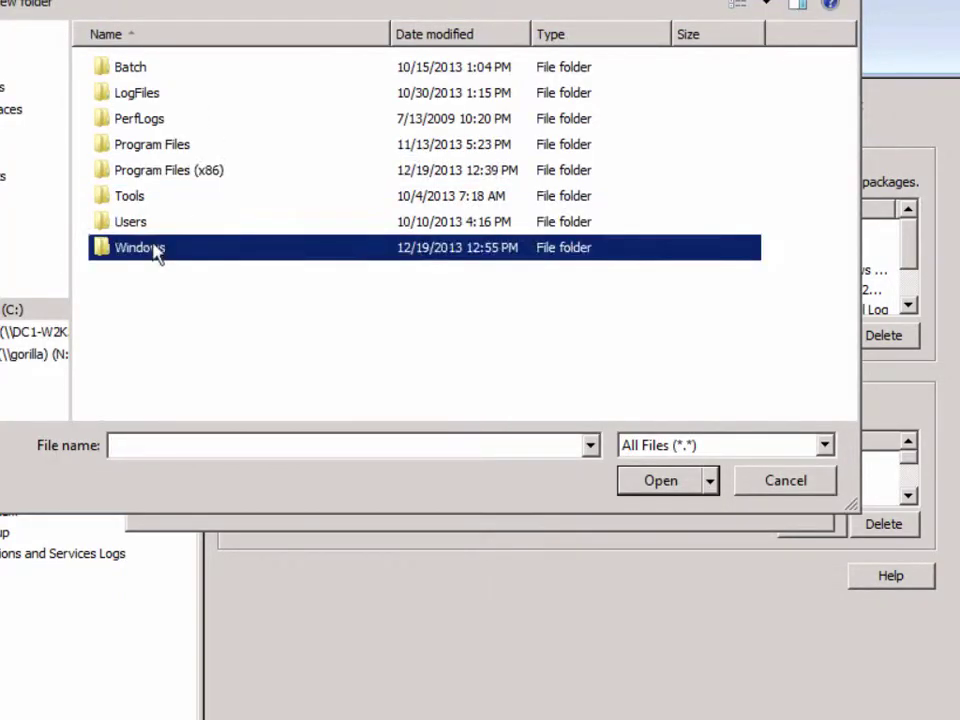
left_click(156, 248)
type("windowsupdate")
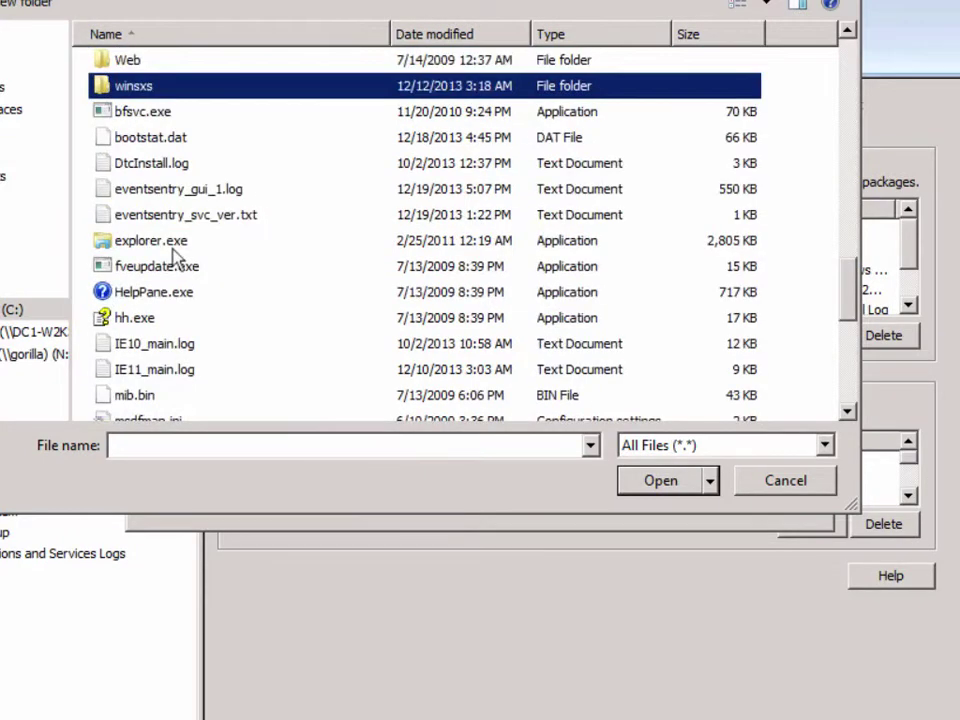
double_click(257, 357)
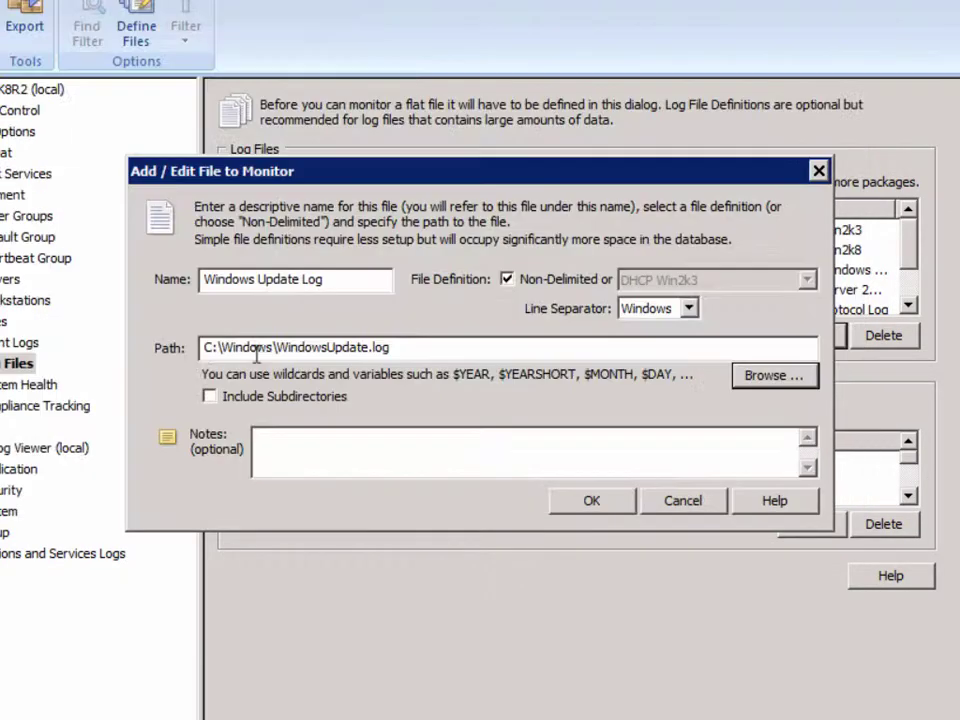
Replace the C:\Windows part of the file path with %SYSTEMROOT% and save the file definition.
left_click(274, 348)
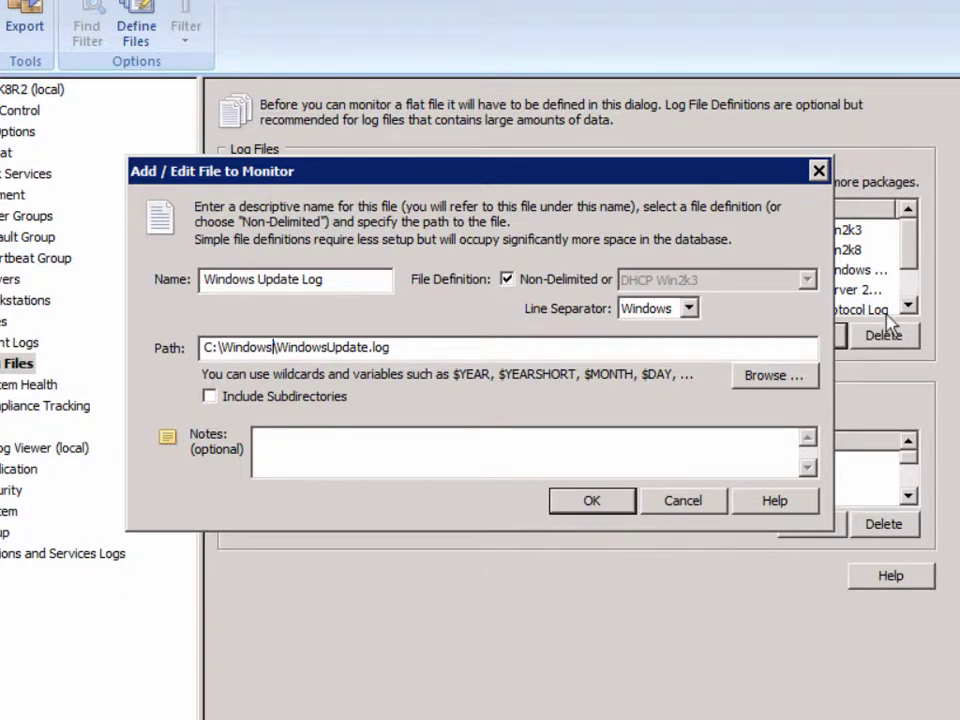
key("shift+Home")
type("%")
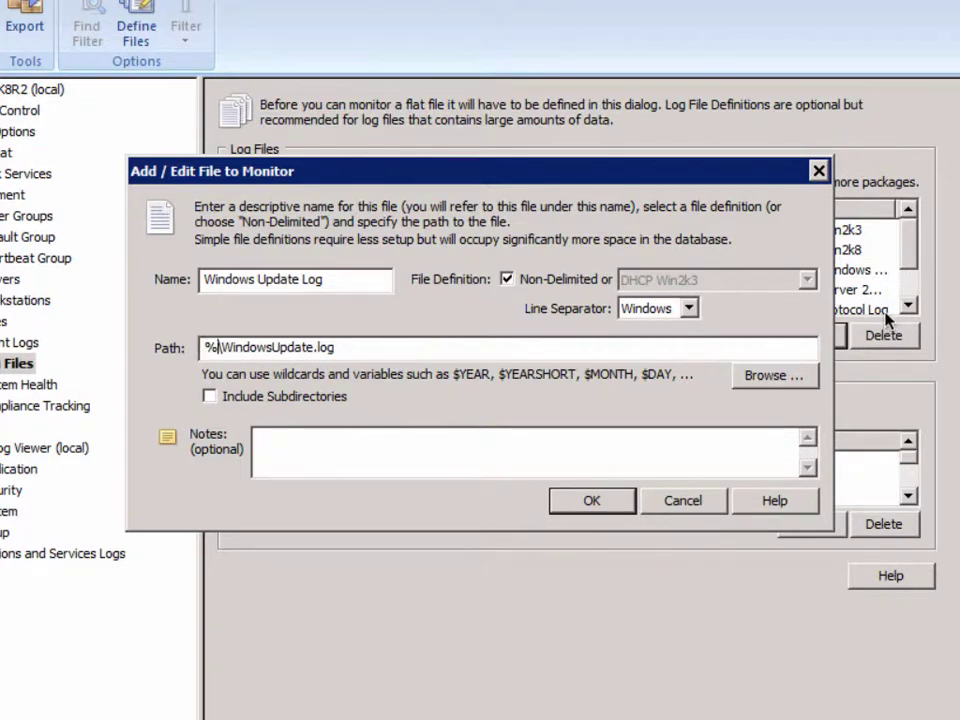
type("SYSTEMROO")
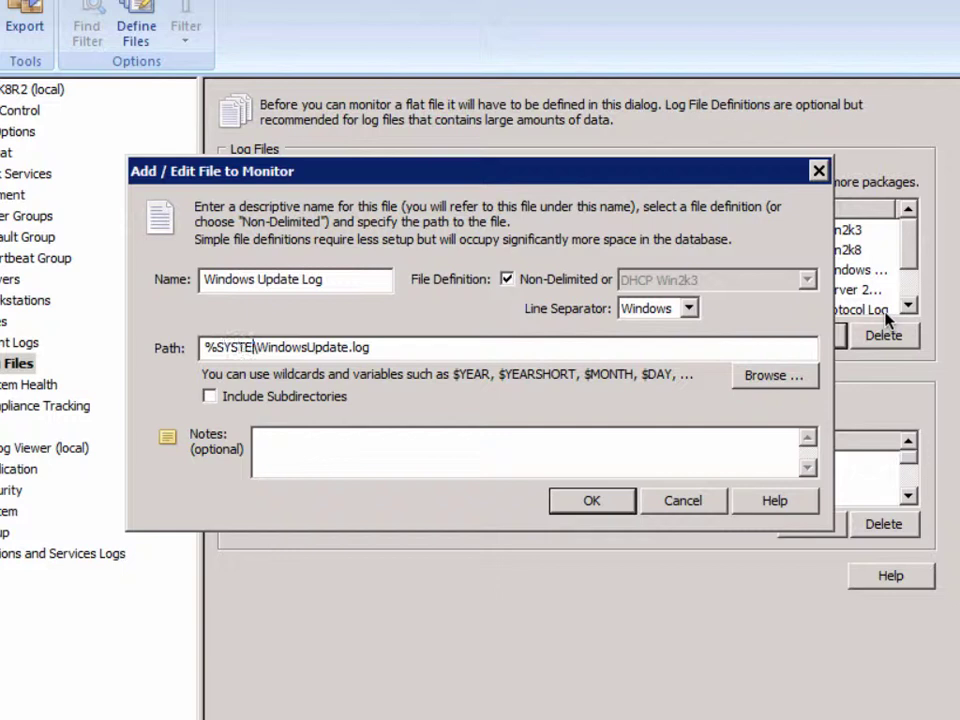
type("T%")
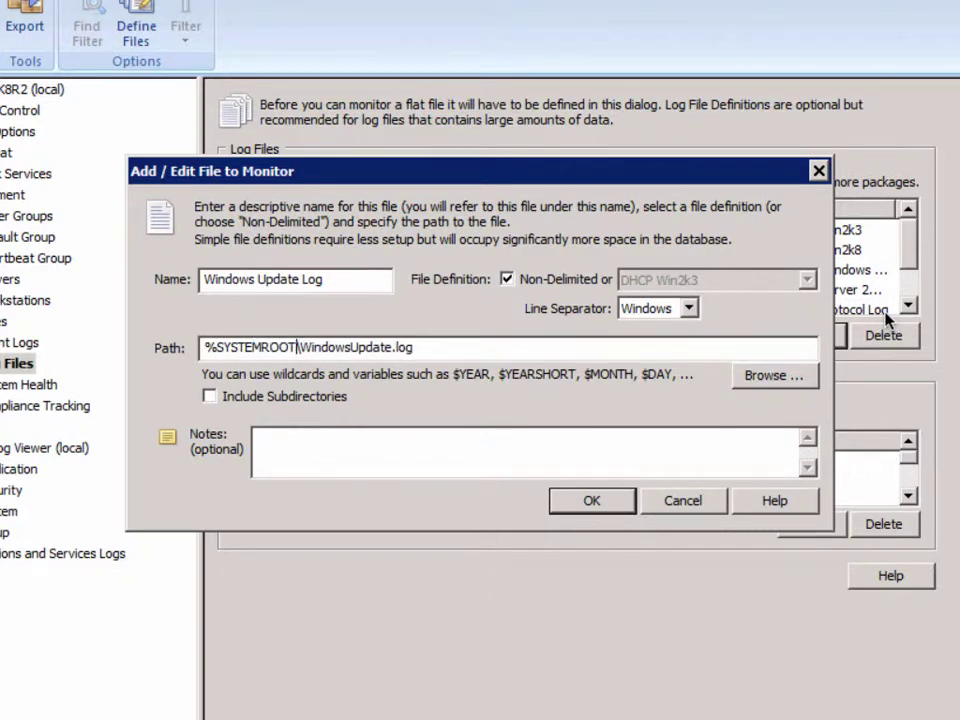
type("%")
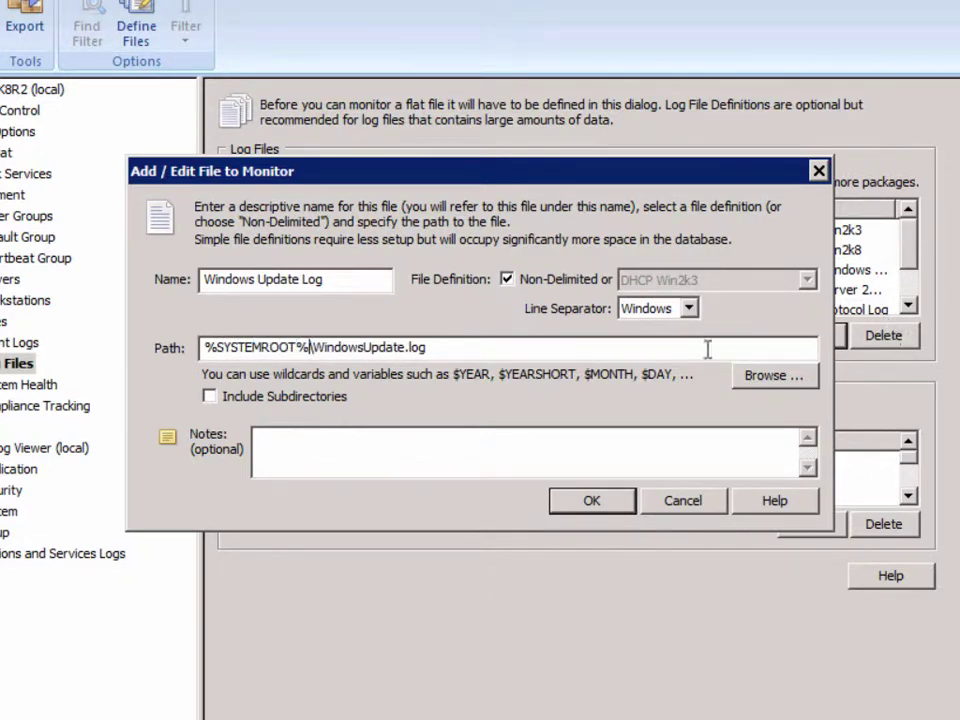
left_click(600, 352)
left_click(437, 448)
left_click(582, 508)
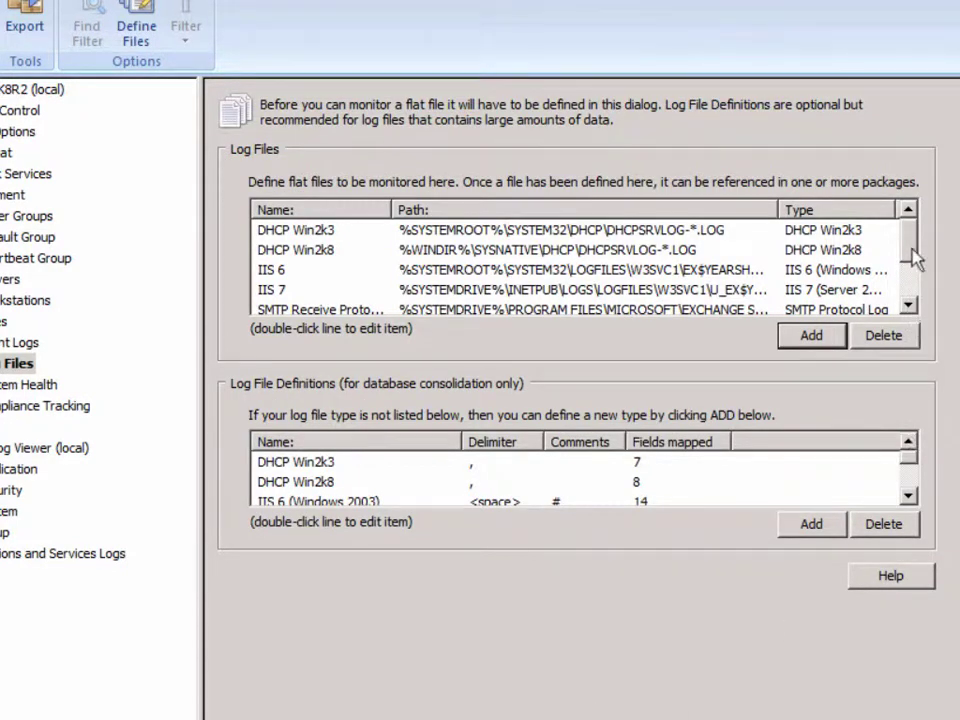
left_click_drag(911, 253, 913, 307)
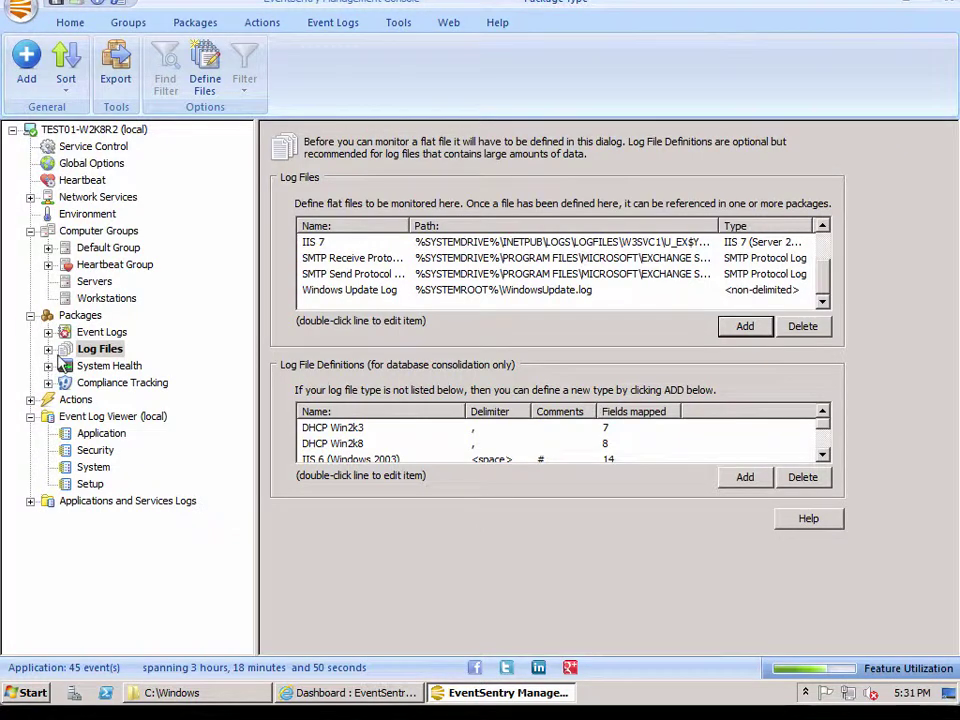
Create a new log file package named "Windows Update Log".
left_click(49, 350)
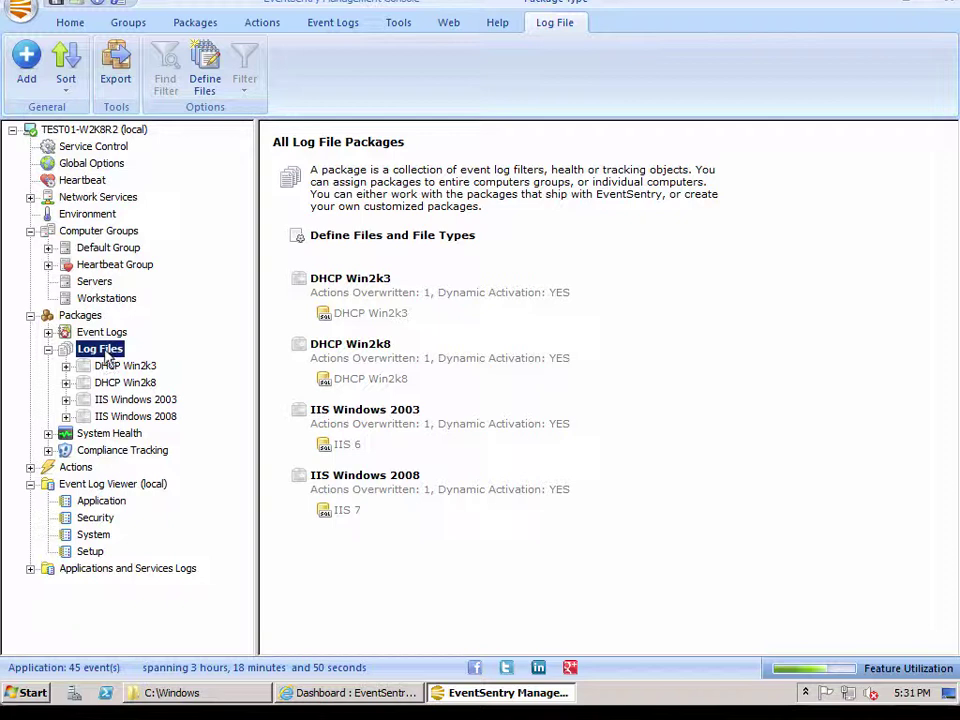
left_click(28, 60)
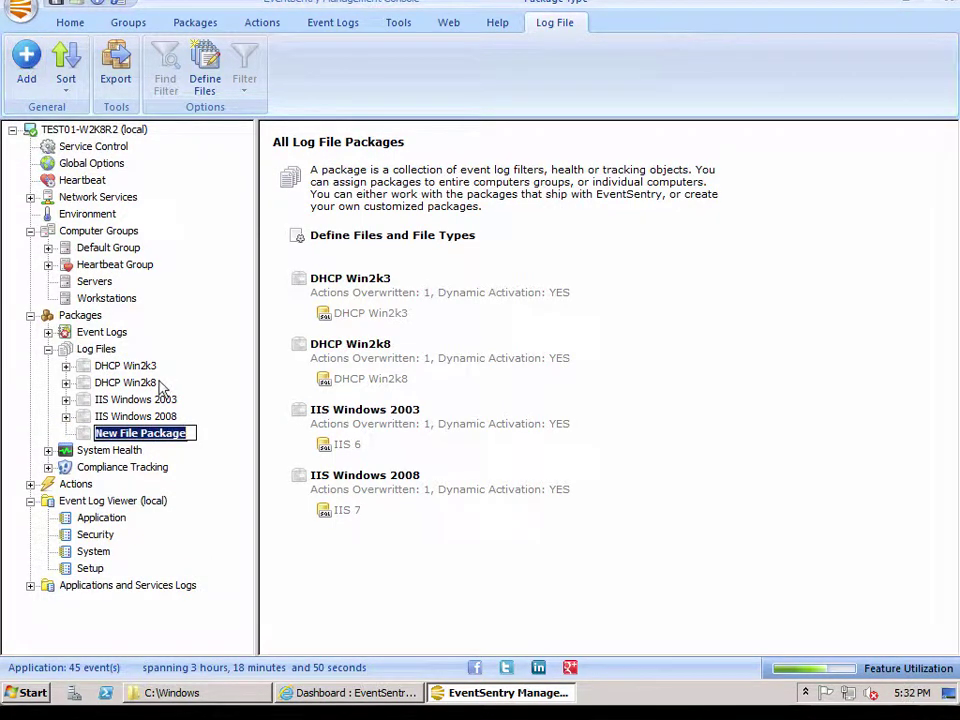
type("Windo")
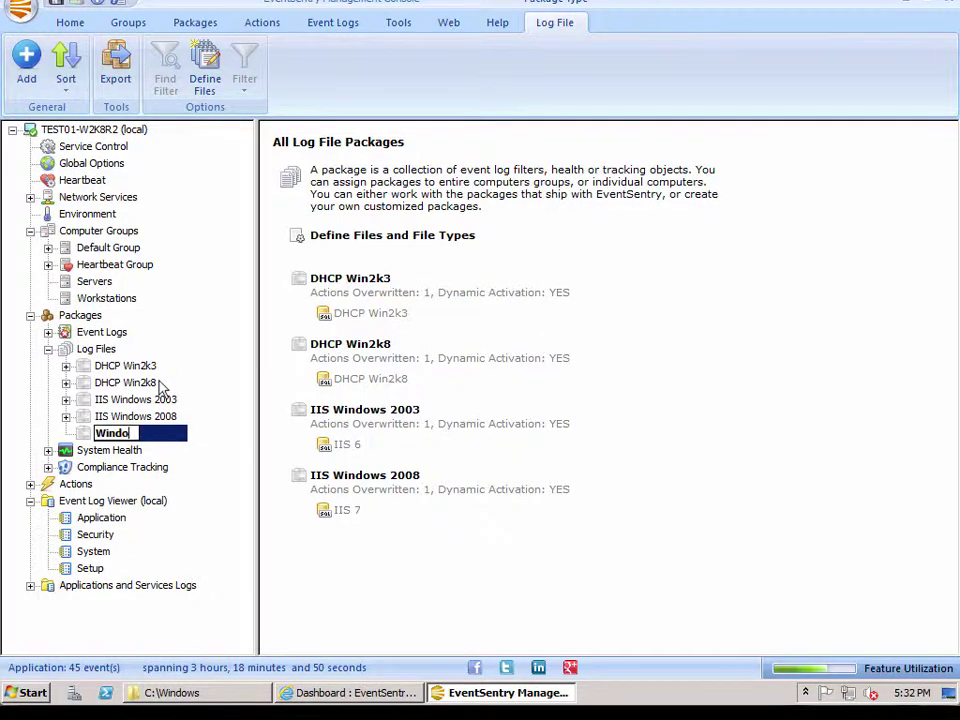
type("ws Update Log")
key("Return")
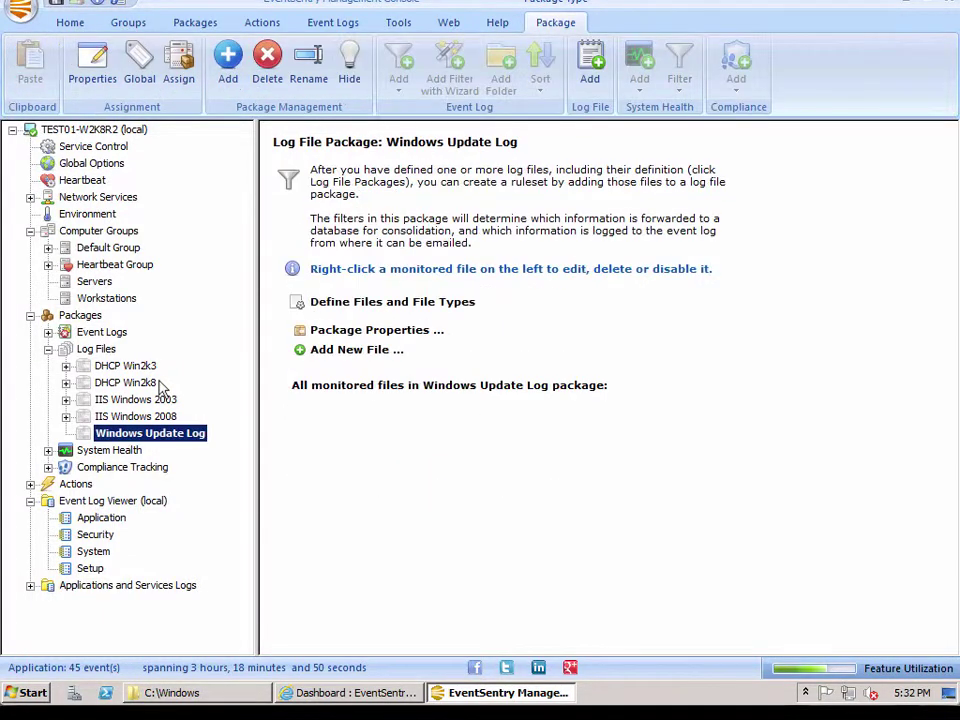
Assign the Windows Update Log package to the Default Group.
left_click(183, 66)
left_click(360, 97)
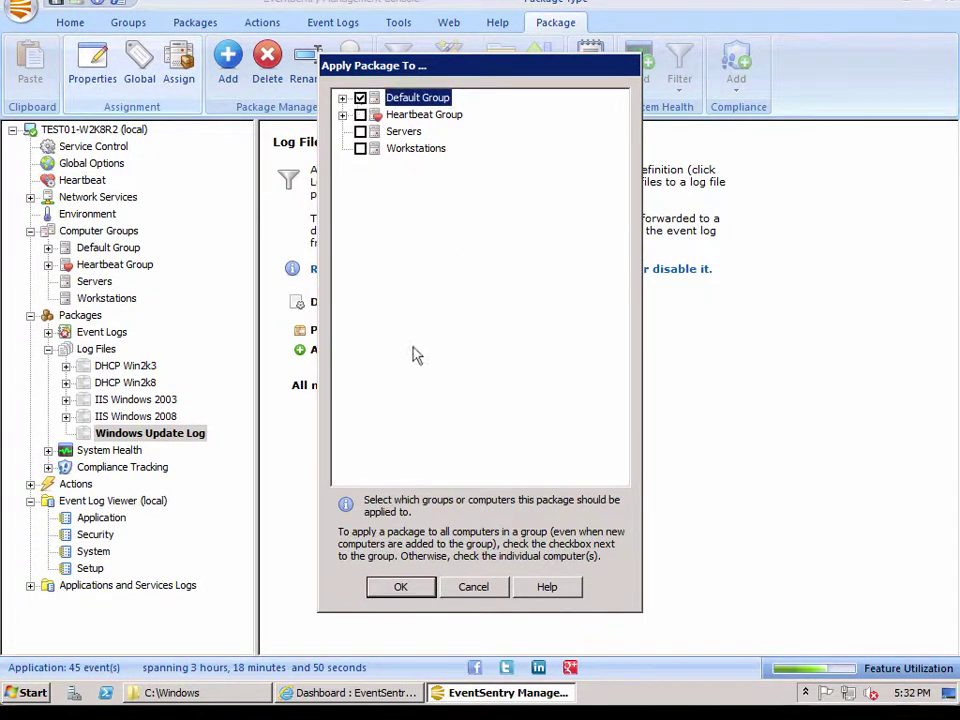
left_click(342, 98)
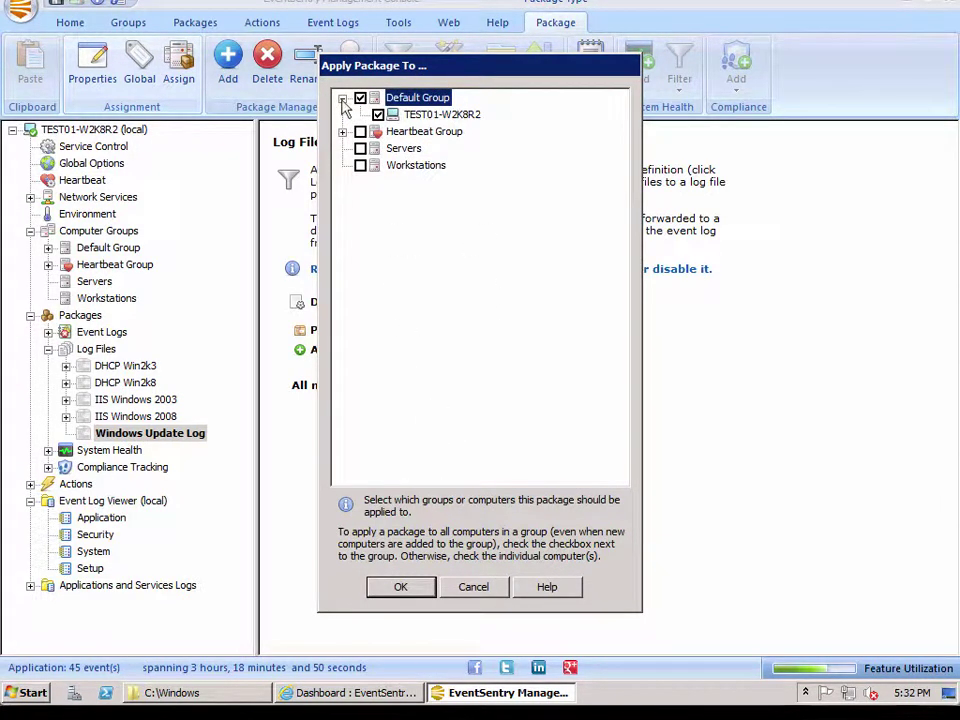
left_click(342, 98)
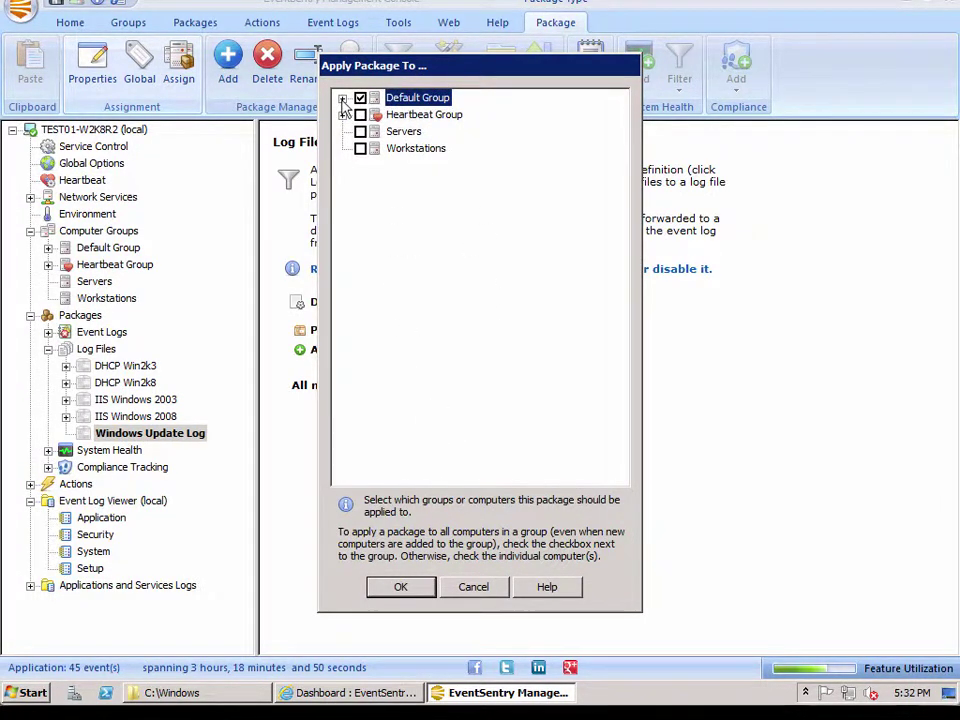
left_click(400, 586)
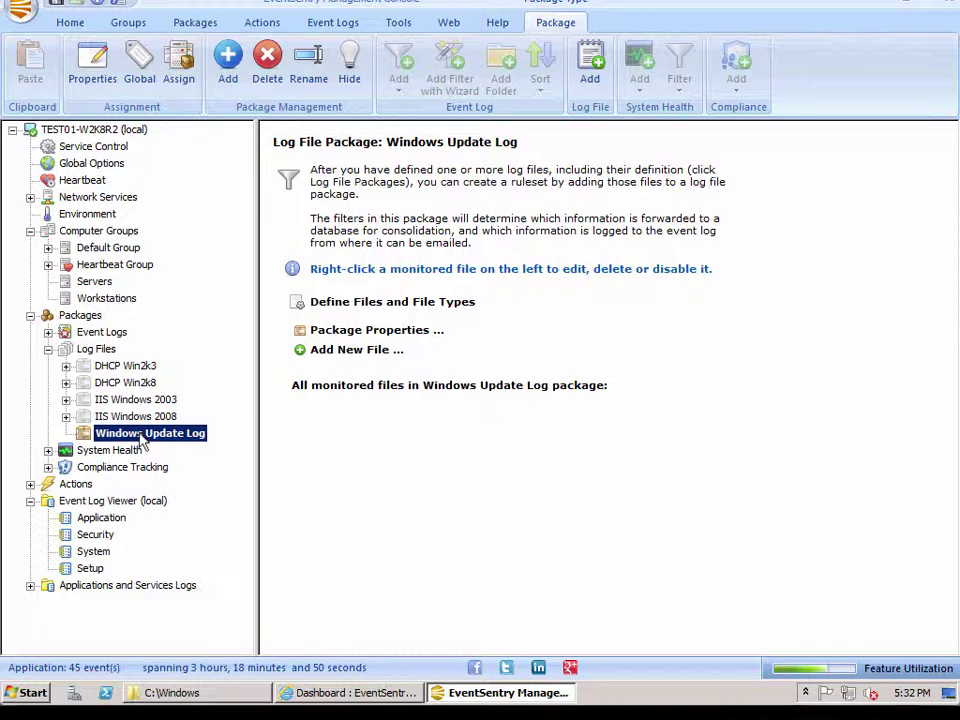
Add the Windows Update Log file definition to the Windows Update Log package.
left_click(605, 80)
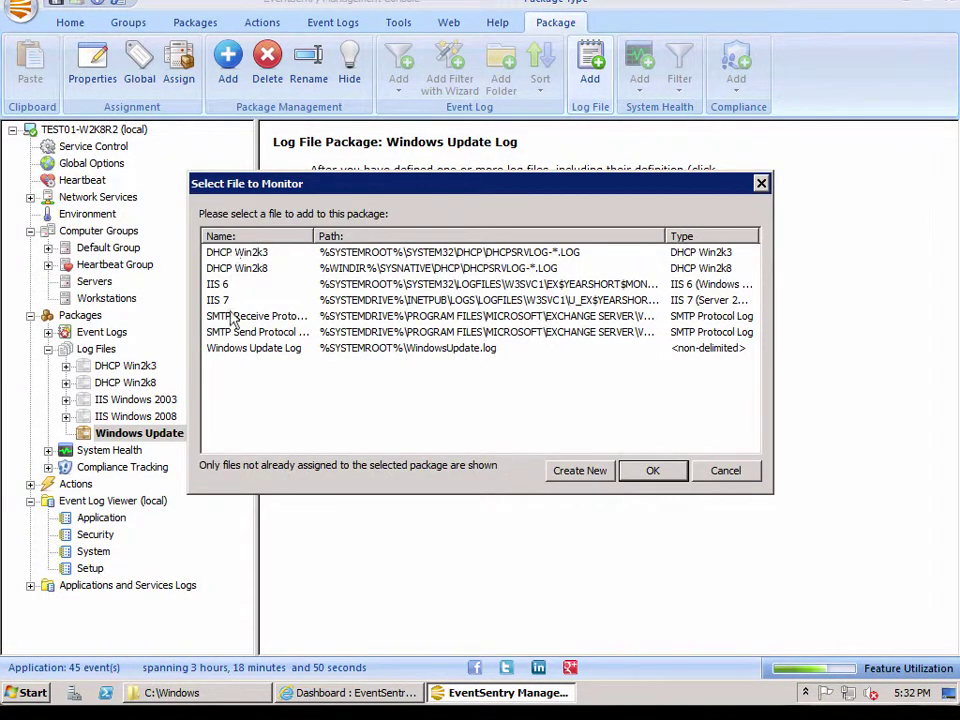
left_click(298, 350)
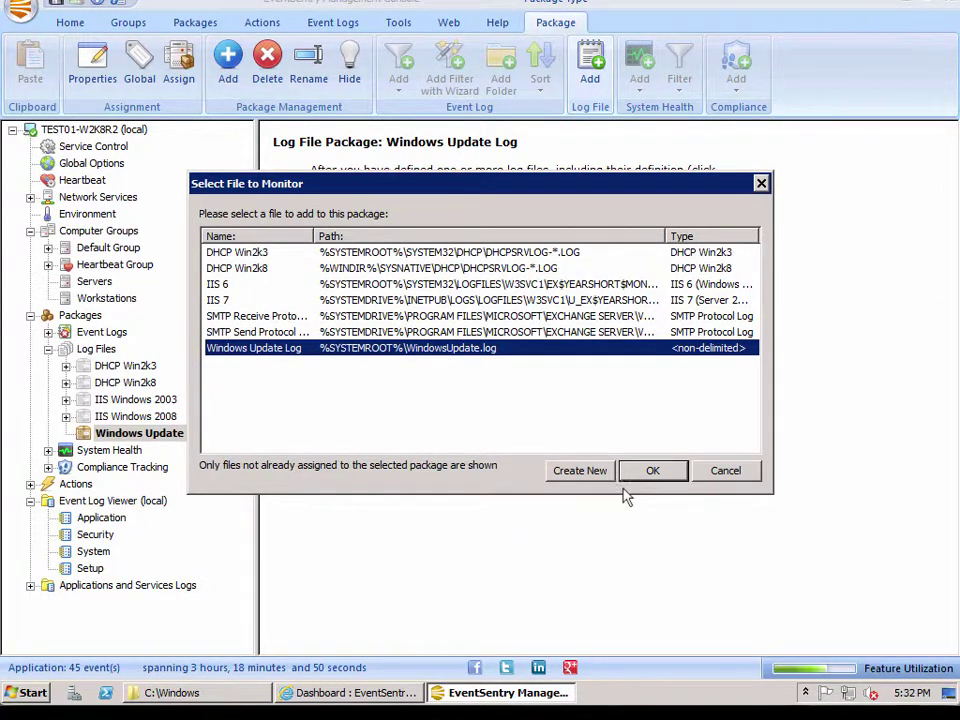
left_click(655, 472)
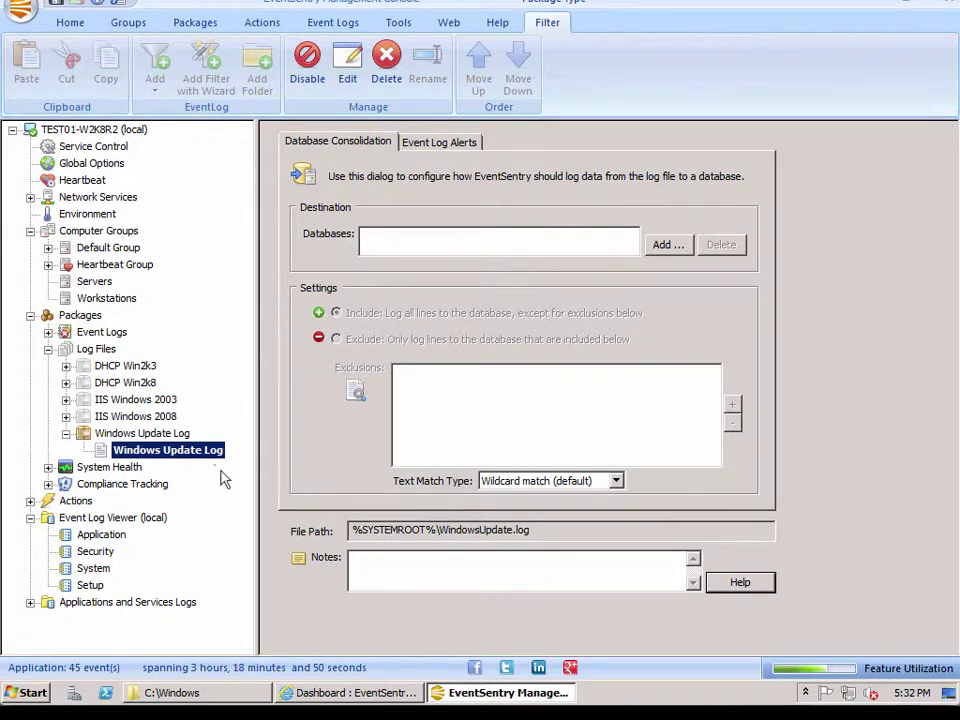
Add Primary Database as the database consolidation destination for the package's Windows Update Log file.
left_click(446, 145)
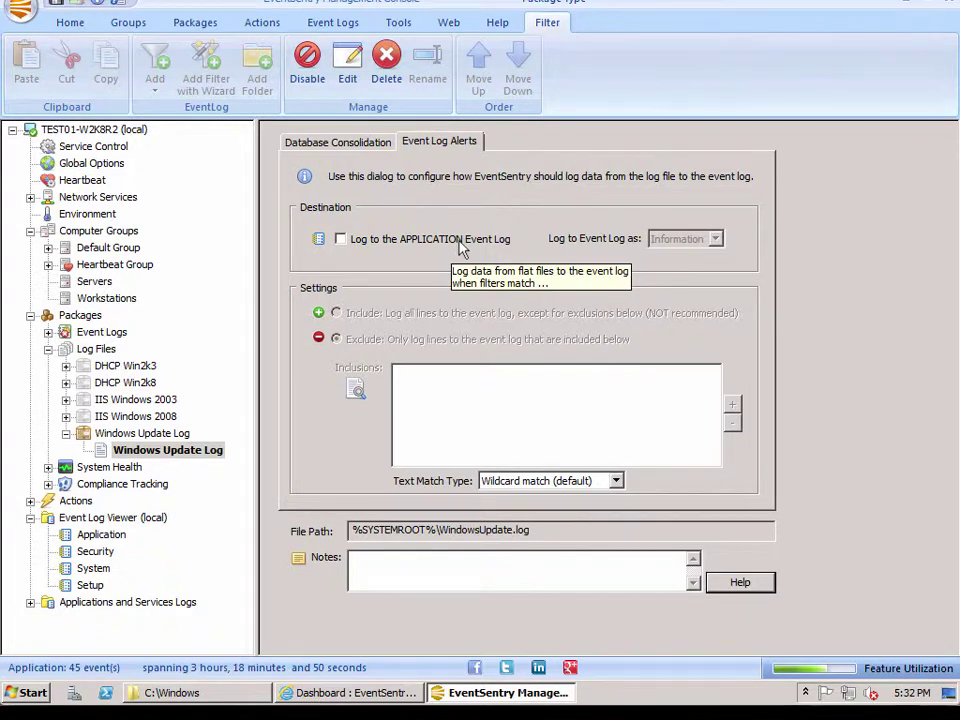
left_click(352, 141)
left_click(669, 246)
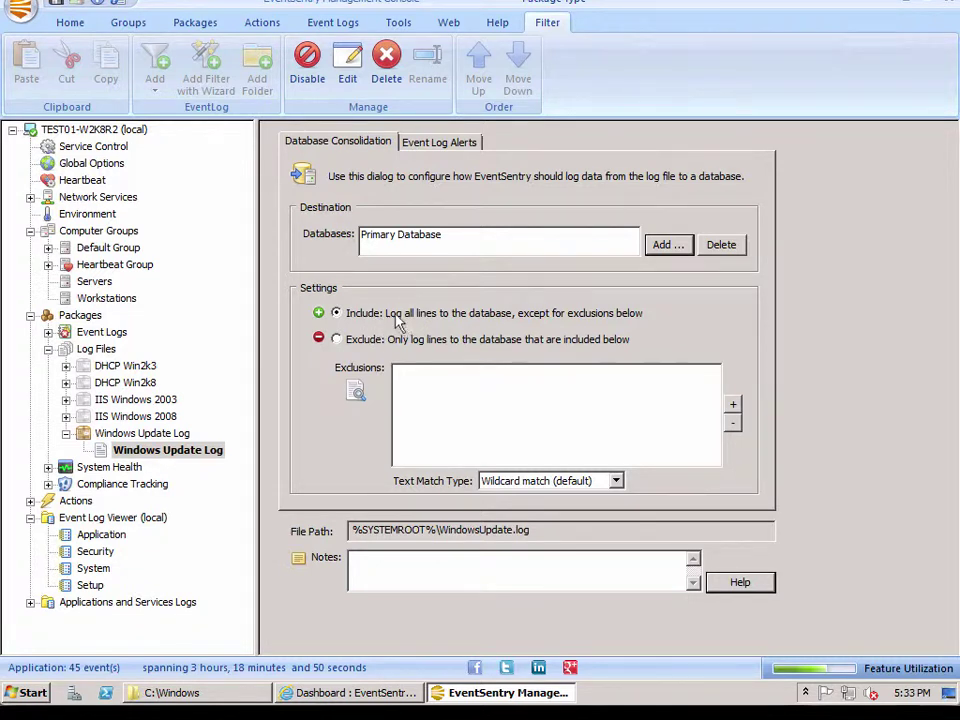
Add *debug* as an exclusion for the Windows Update Log database consolidation and remove it again.
left_click(733, 406)
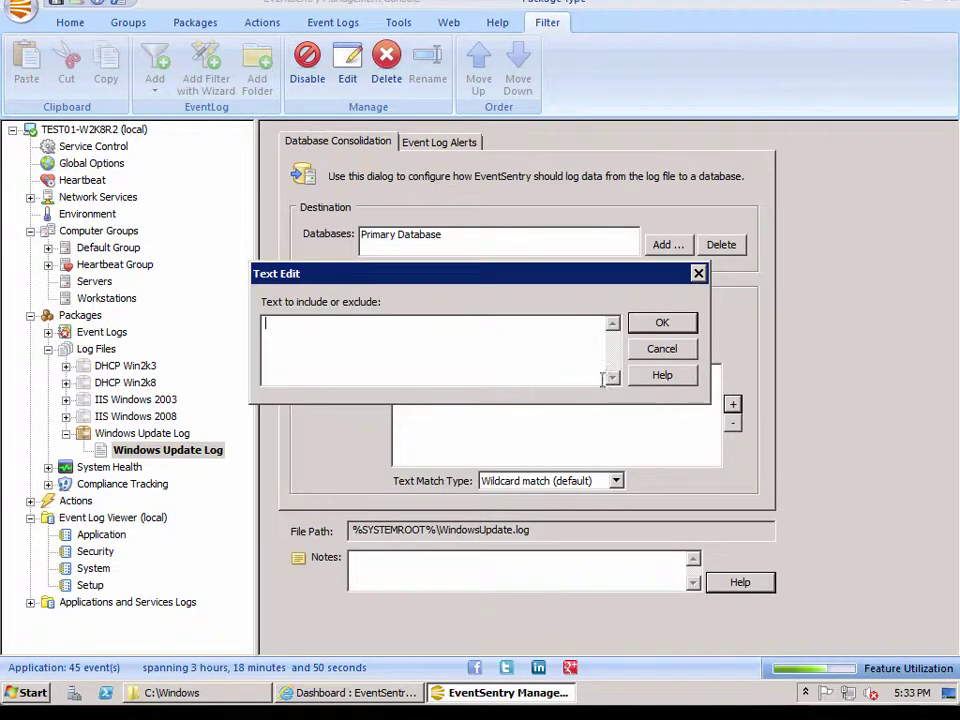
type("*debug*")
left_click(662, 325)
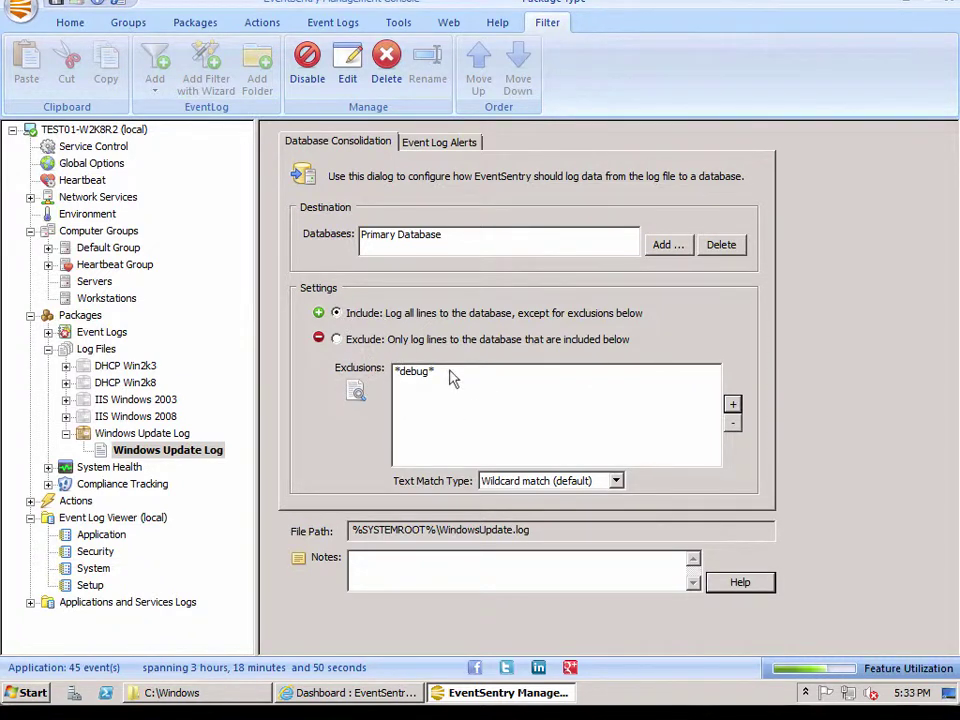
left_click(410, 372)
left_click(733, 422)
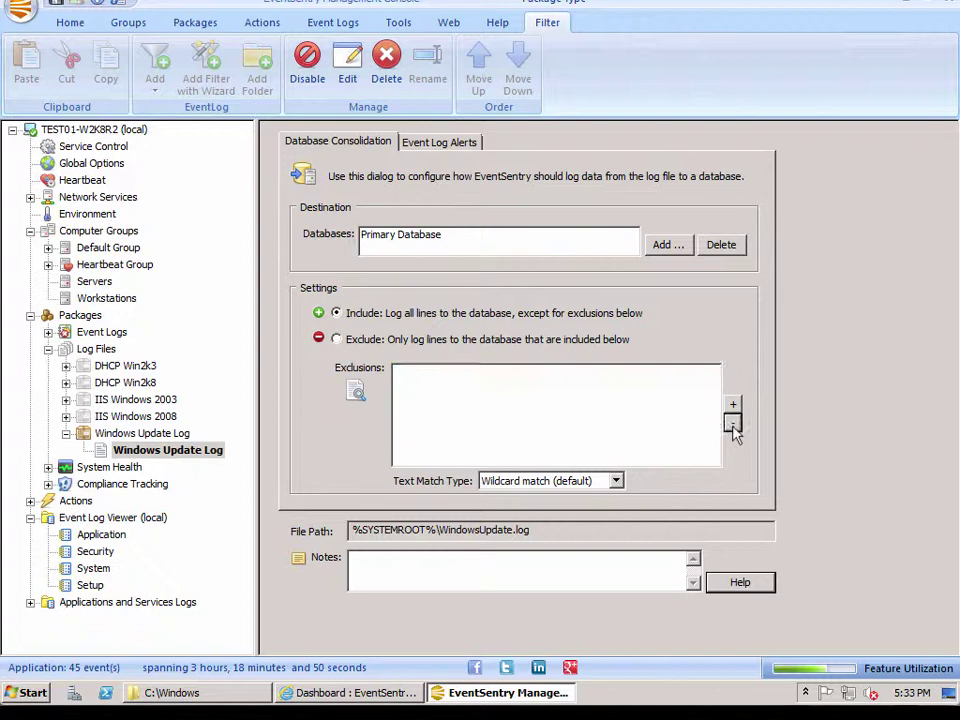
Try logging only lines that match an *error* inclusion, and revert to logging all lines to the database.
left_click(368, 341)
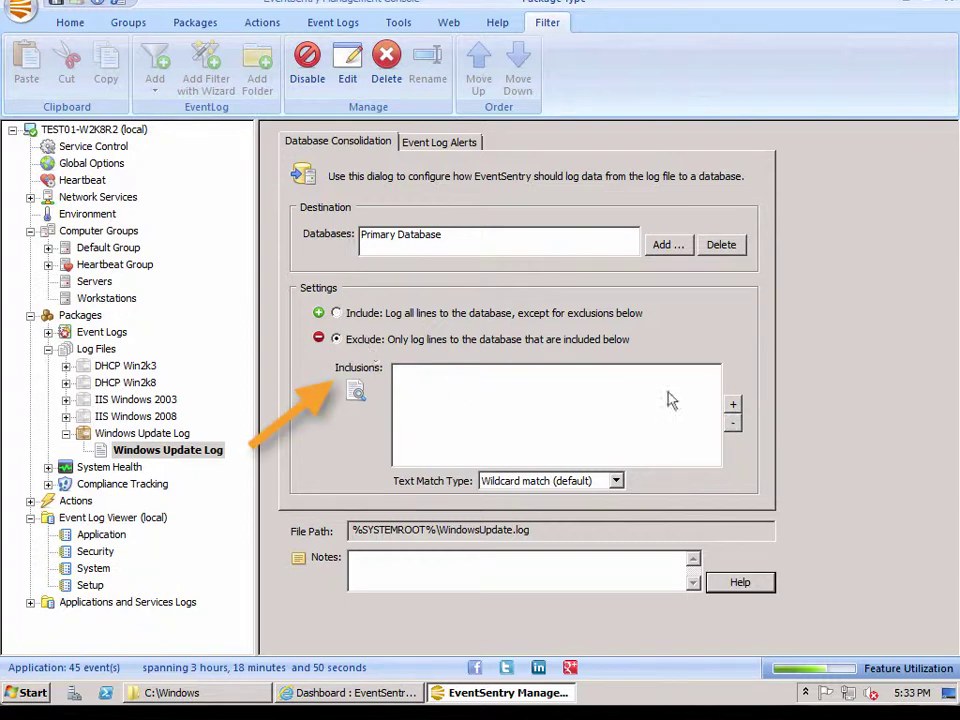
left_click(732, 404)
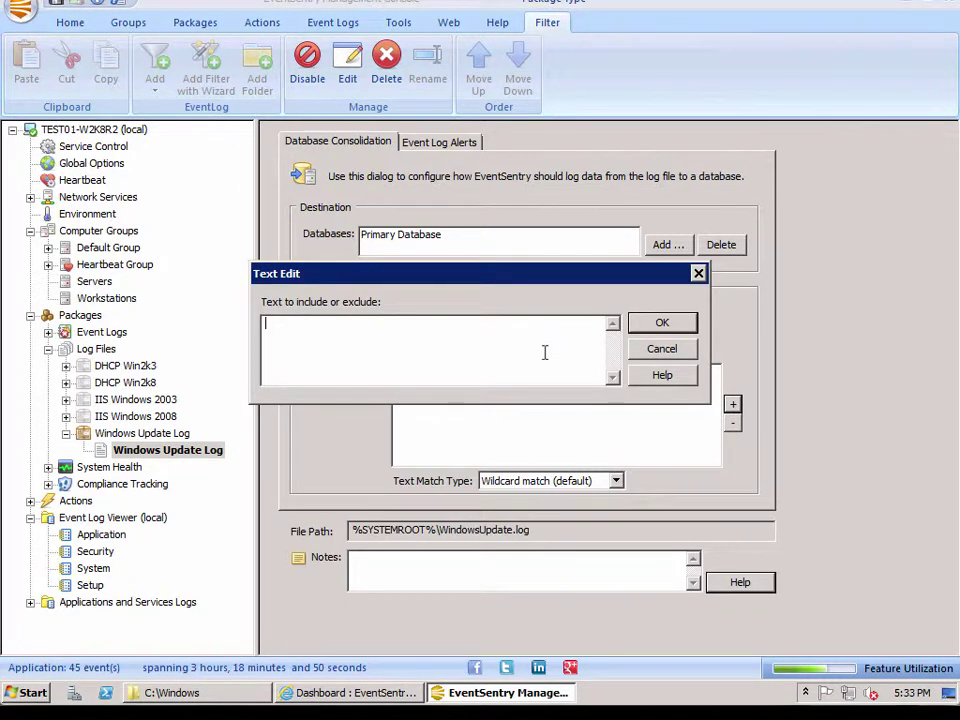
type("*error*")
left_click(640, 324)
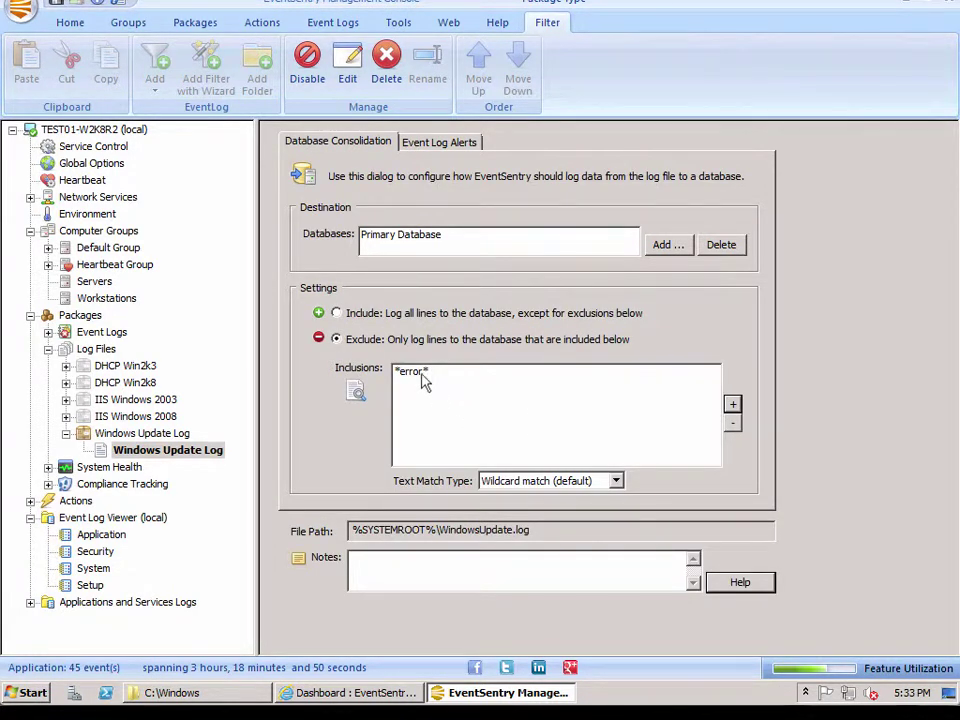
left_click(733, 422)
left_click(362, 314)
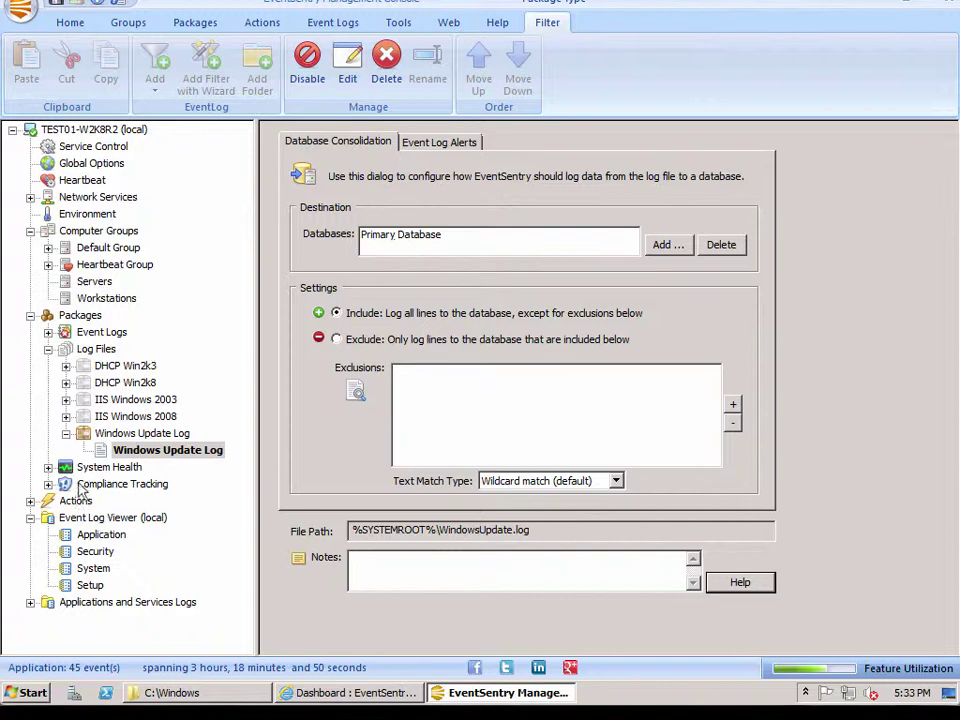
Collapse the Windows Update Log package and save the configuration.
left_click(65, 433)
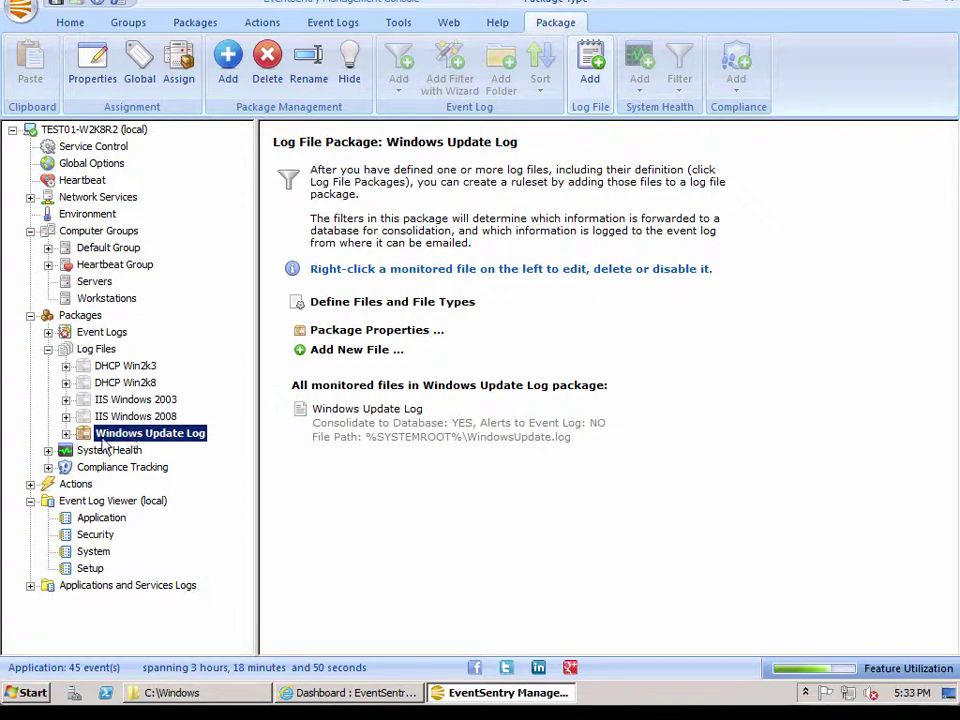
left_click(57, 8)
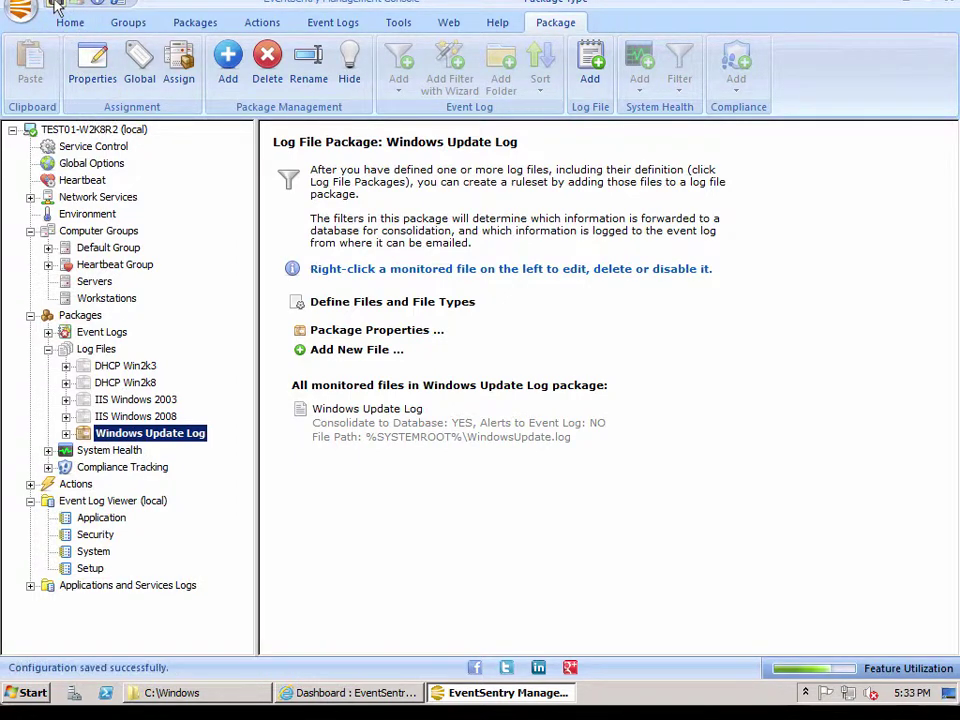
View the local Application event log and refresh it to load the latest EventSentry events.
left_click(100, 518)
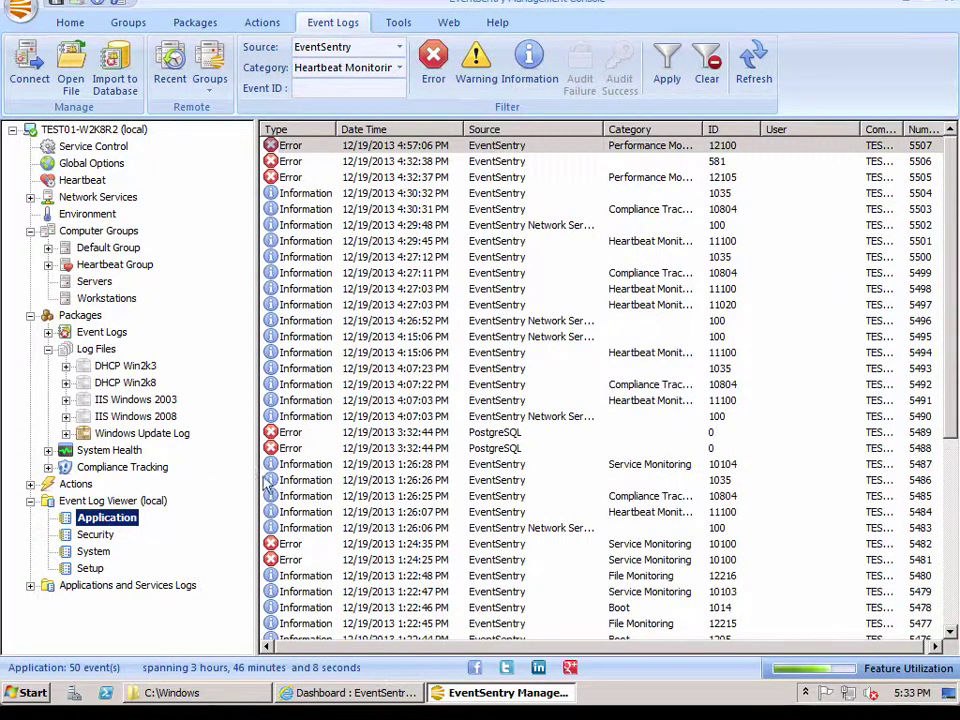
left_click_drag(258, 475, 238, 475)
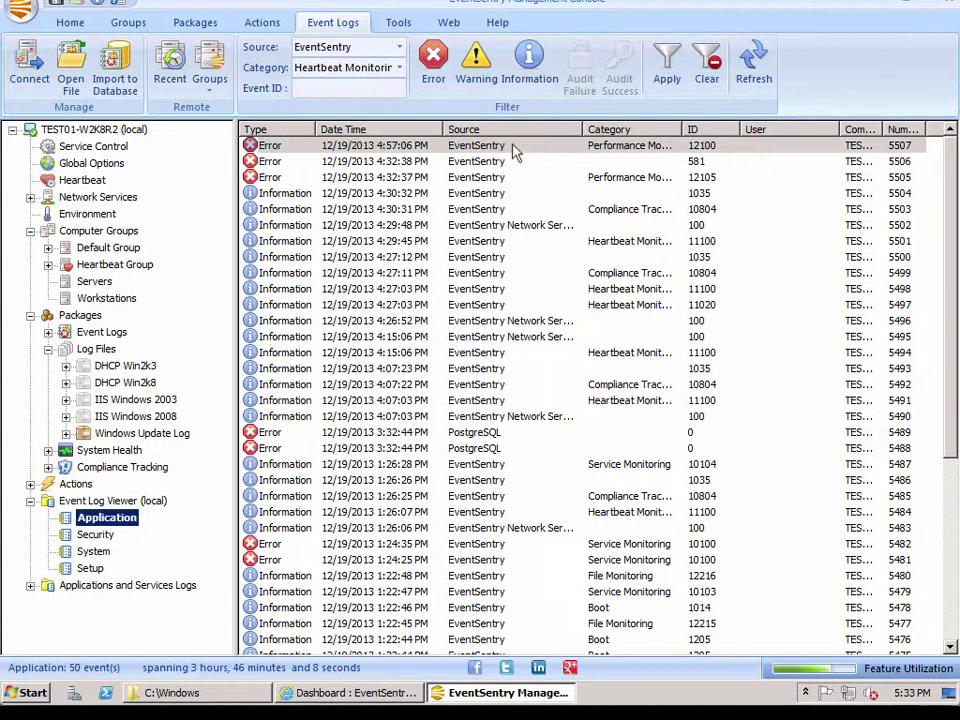
left_click(755, 68)
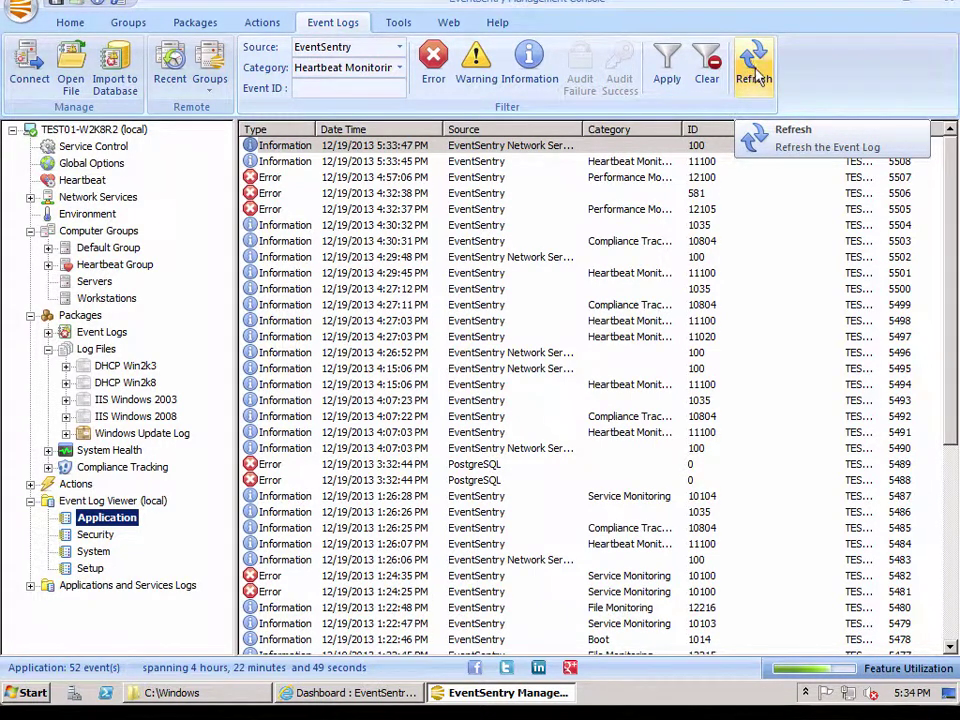
left_click(755, 68)
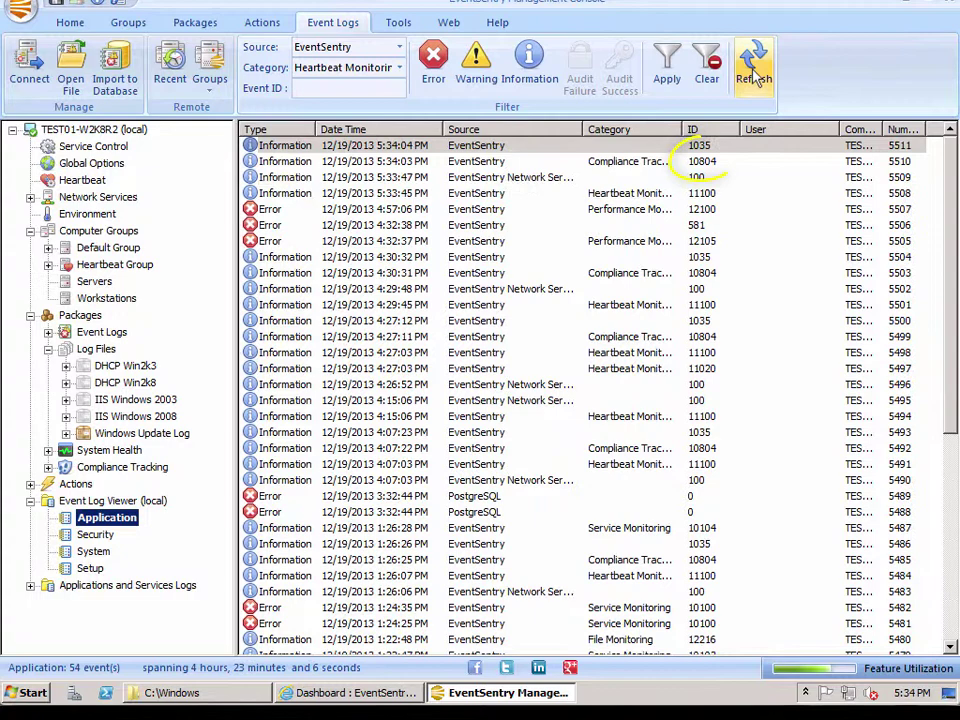
Examine the log file packages listed in the details of the newest event with ID 1035.
left_click(566, 147)
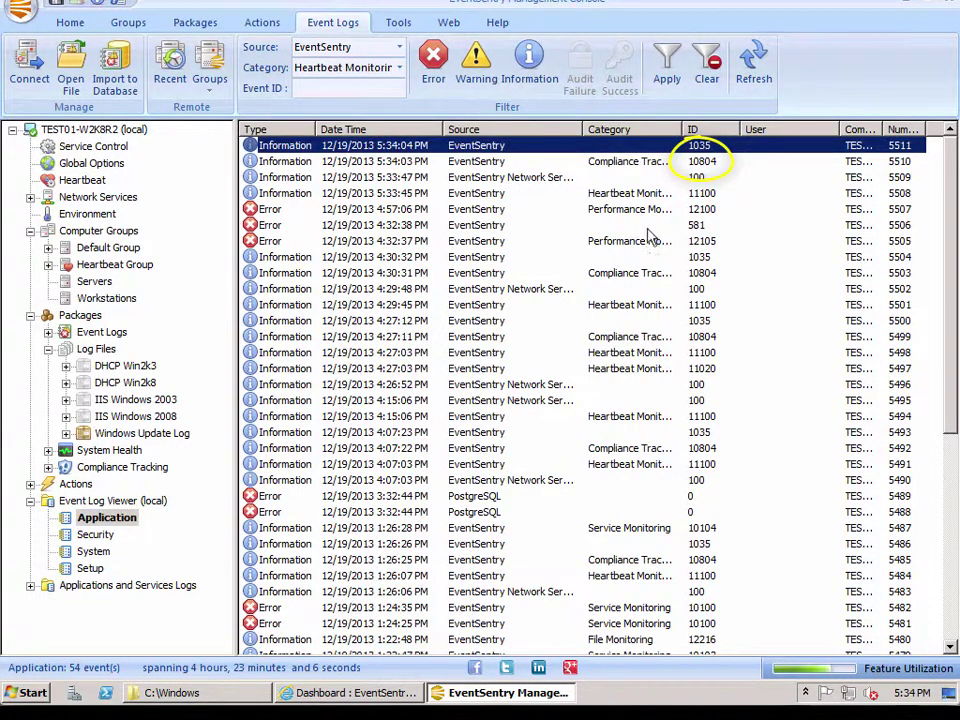
double_click(682, 150)
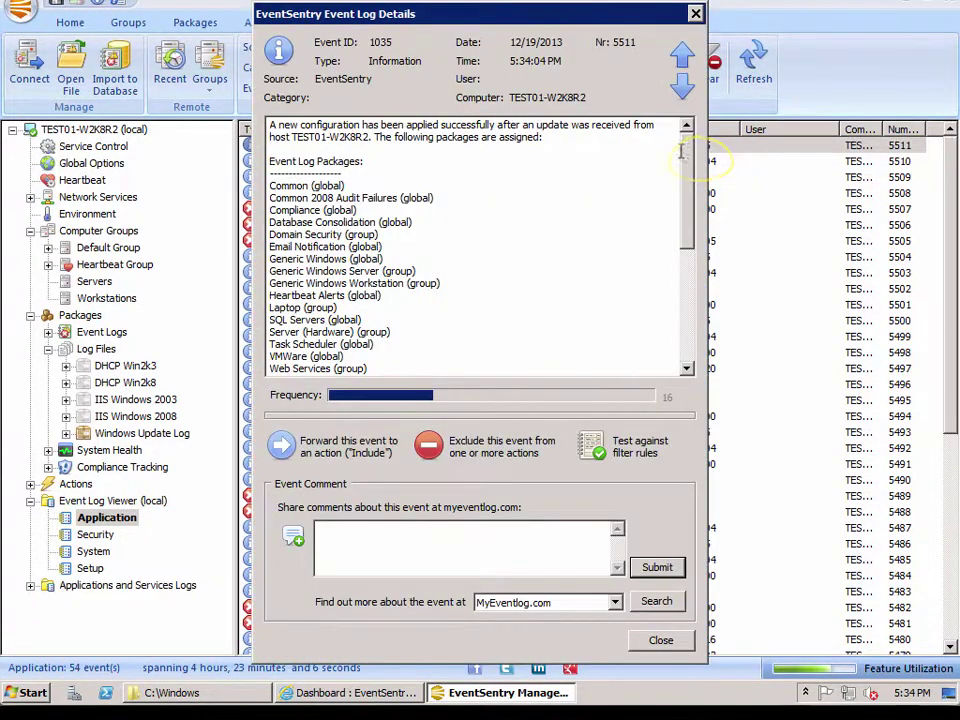
scroll(688, 200, "down", 4)
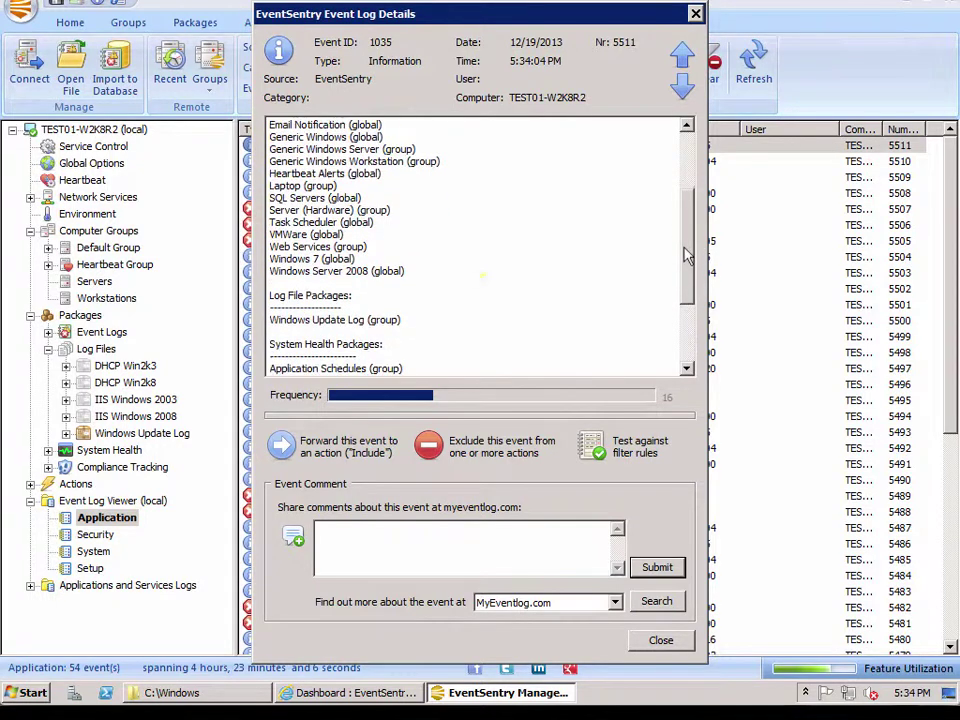
left_click(411, 319)
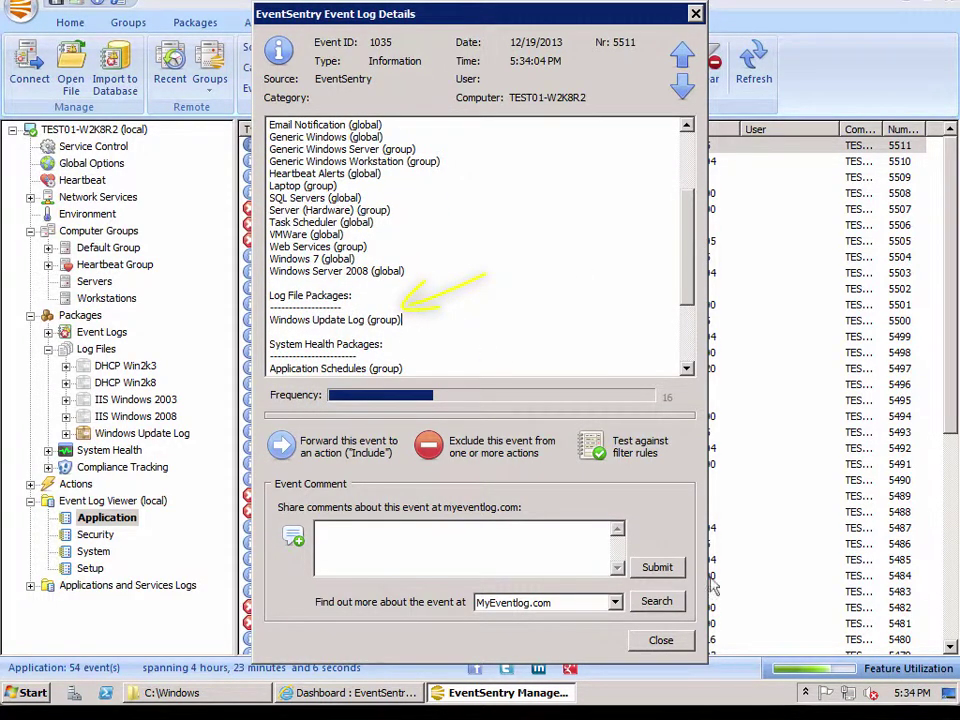
left_click(662, 640)
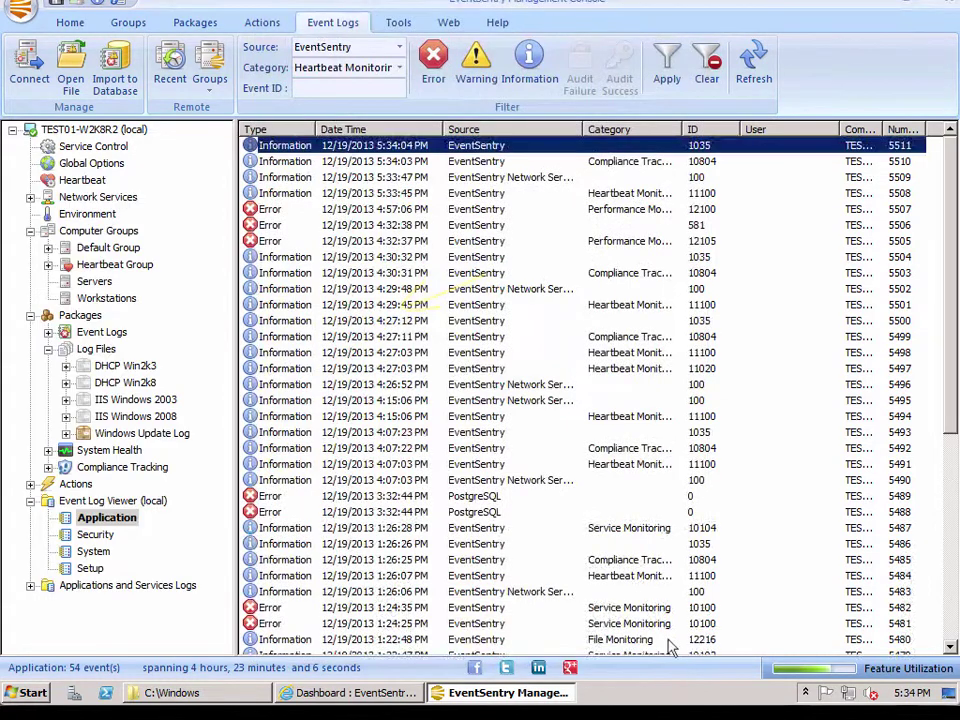
Switch to the EventSentry web reports in the browser and view the Log File page.
left_click(378, 700)
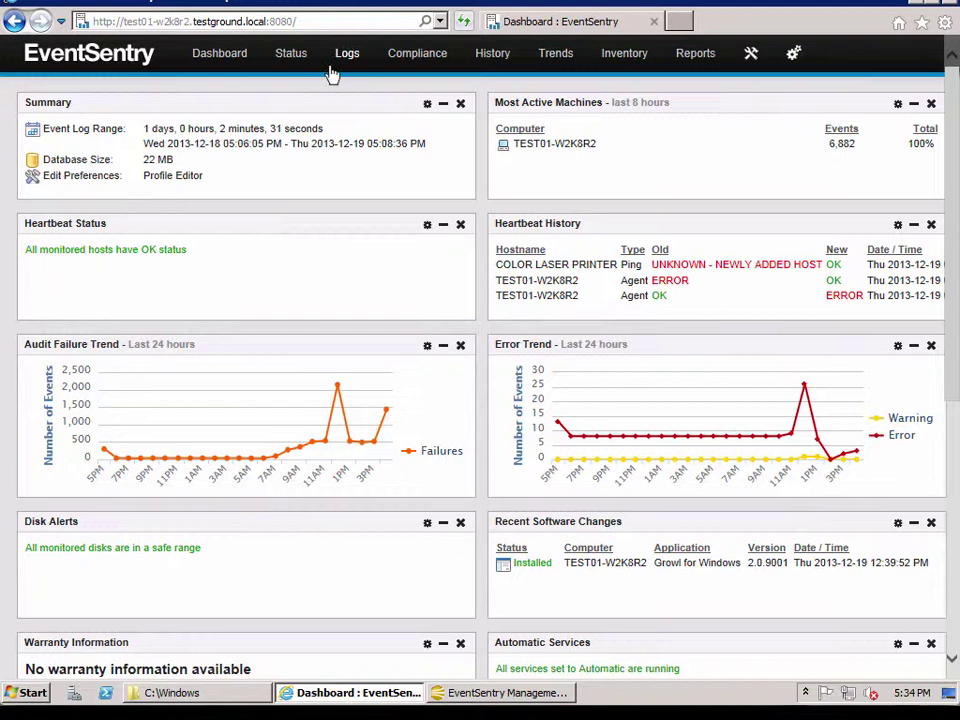
mouse_move(350, 60)
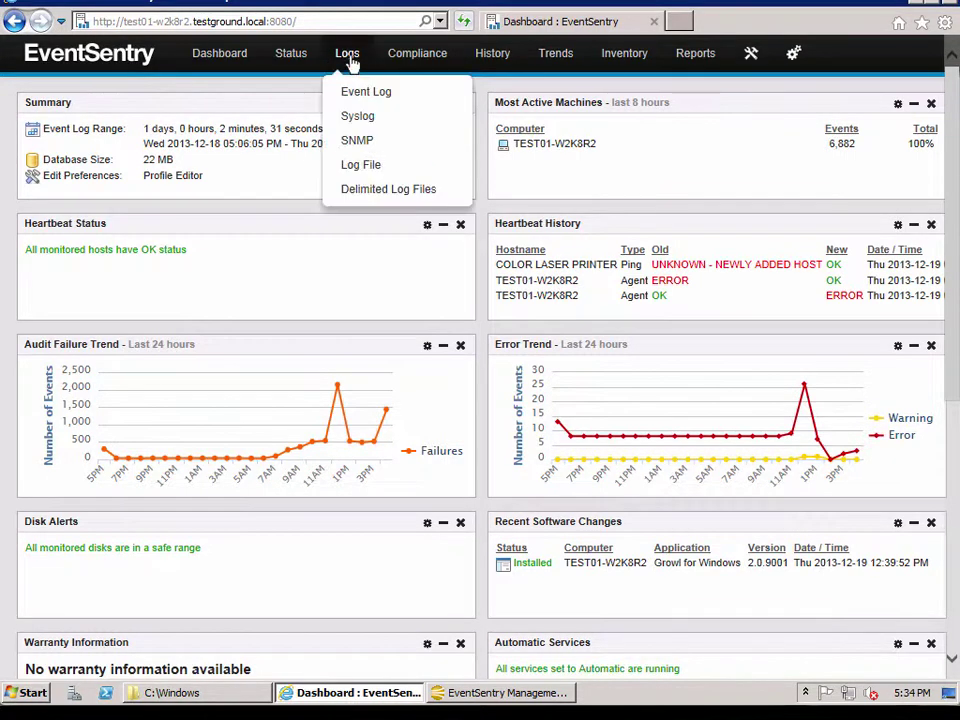
left_click(378, 170)
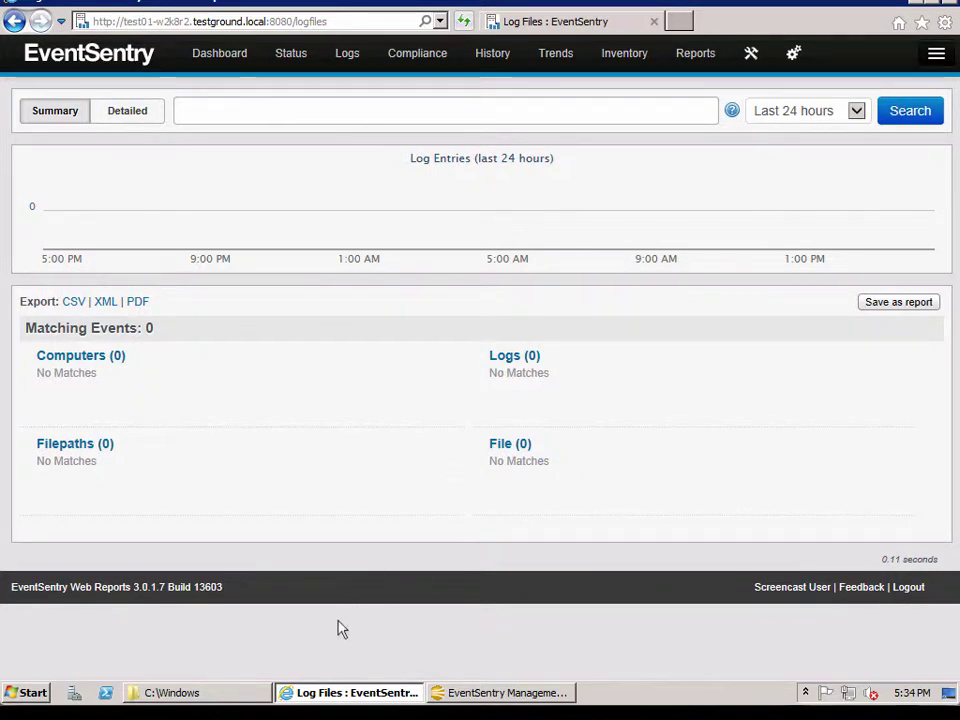
Open Windows Update on the server and check for updates.
left_click(27, 693)
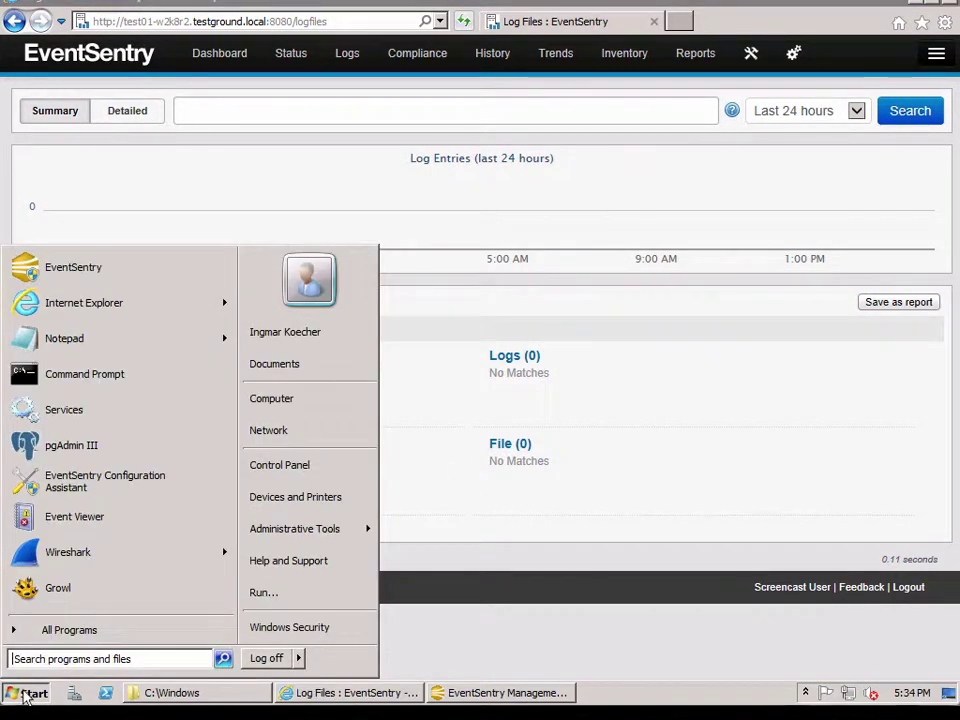
left_click(73, 659)
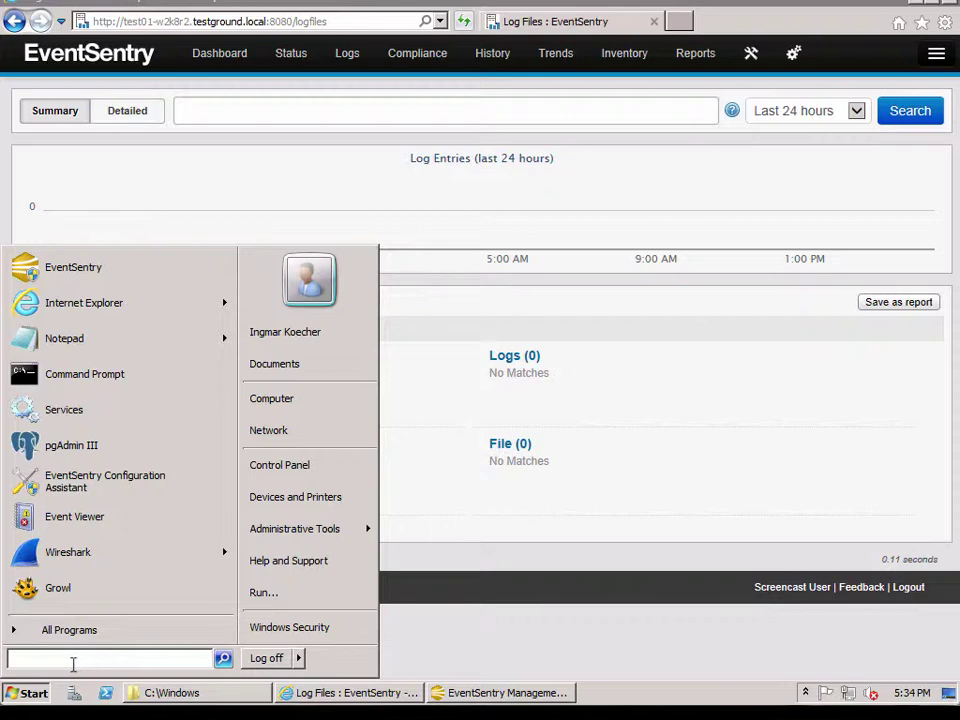
type("windows up")
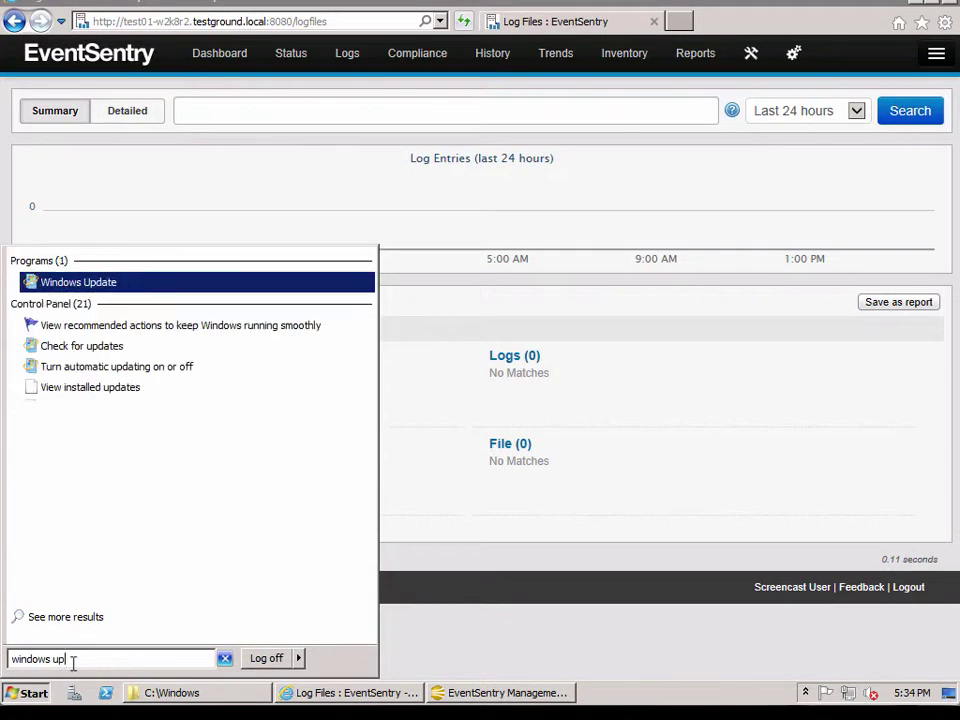
key("Return")
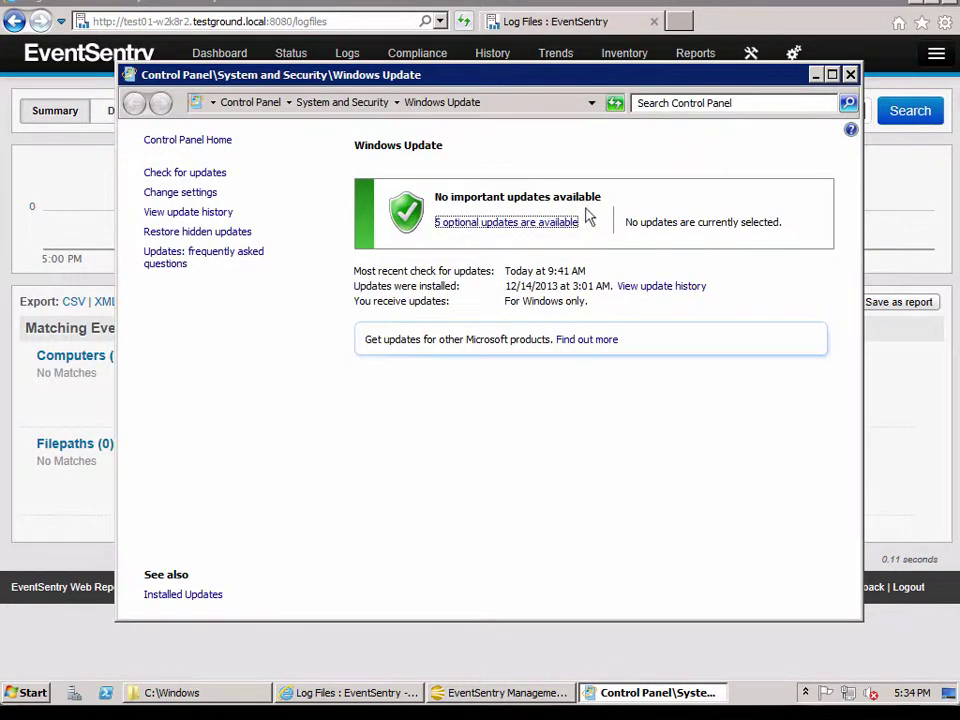
left_click(188, 175)
Return to the EventSentry web reports and rerun the log file summary search for the last 24 hours.
left_click(88, 505)
left_click(910, 116)
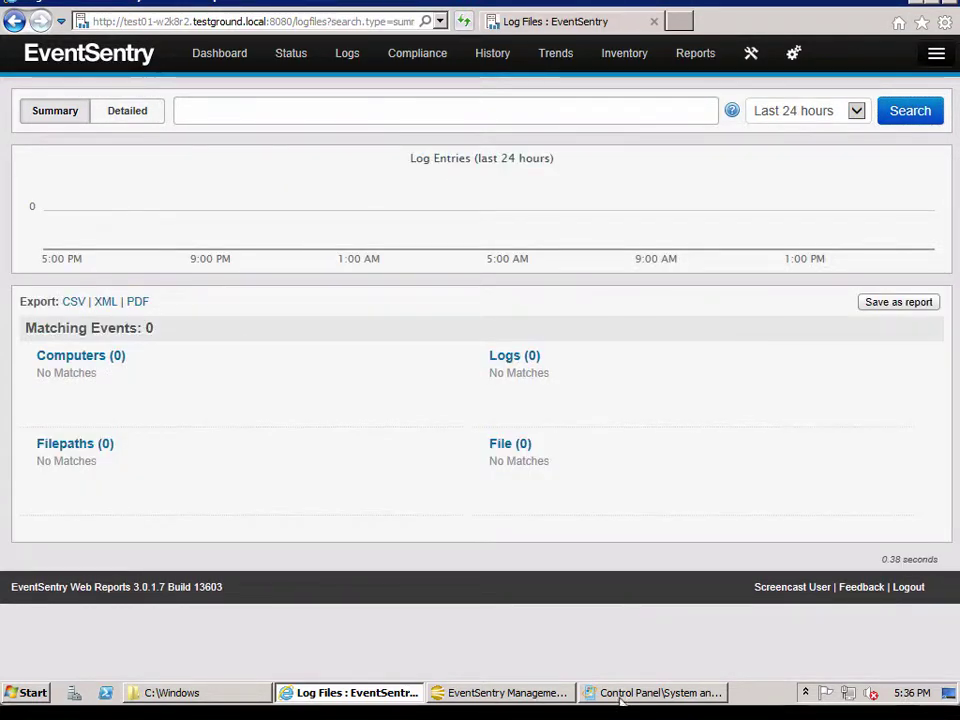
Select the optional update KB2834140 in Windows Update and install it.
left_click(618, 694)
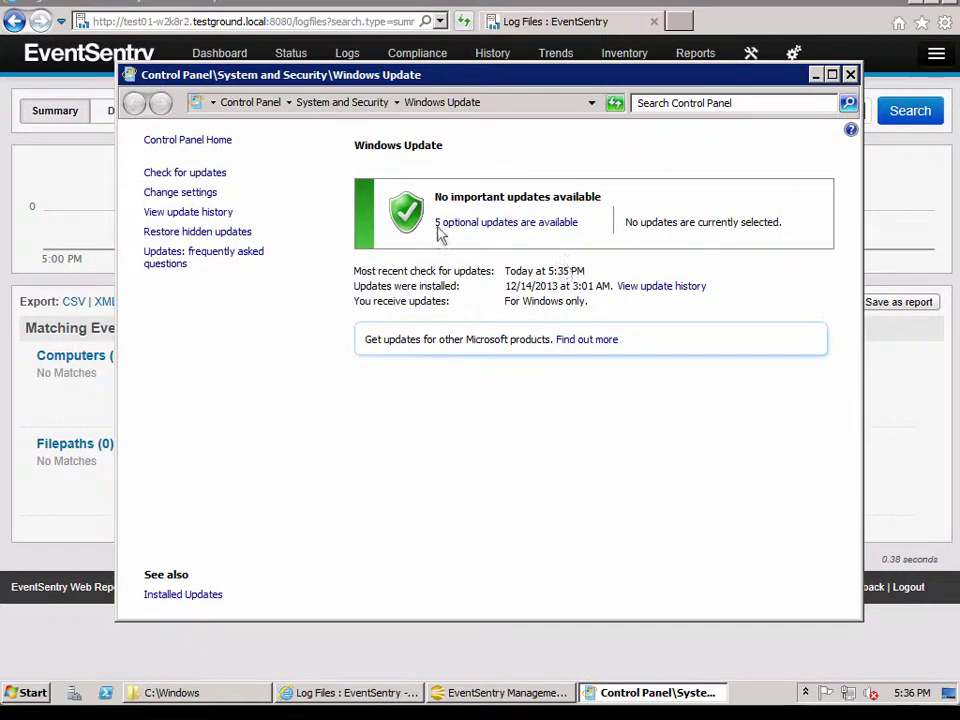
left_click(510, 222)
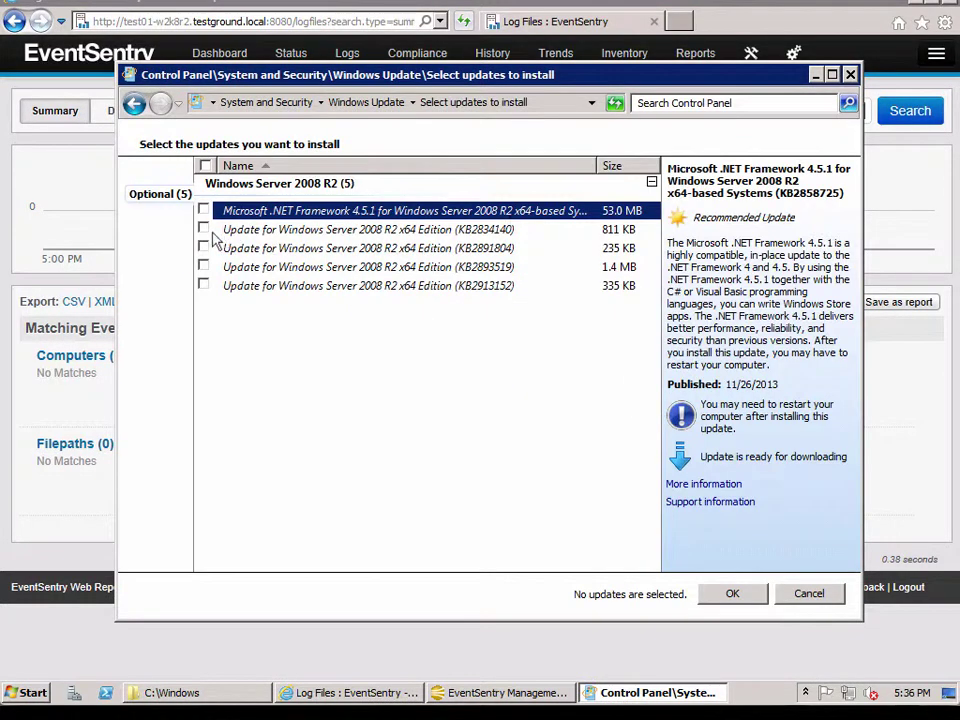
left_click(204, 229)
left_click(732, 594)
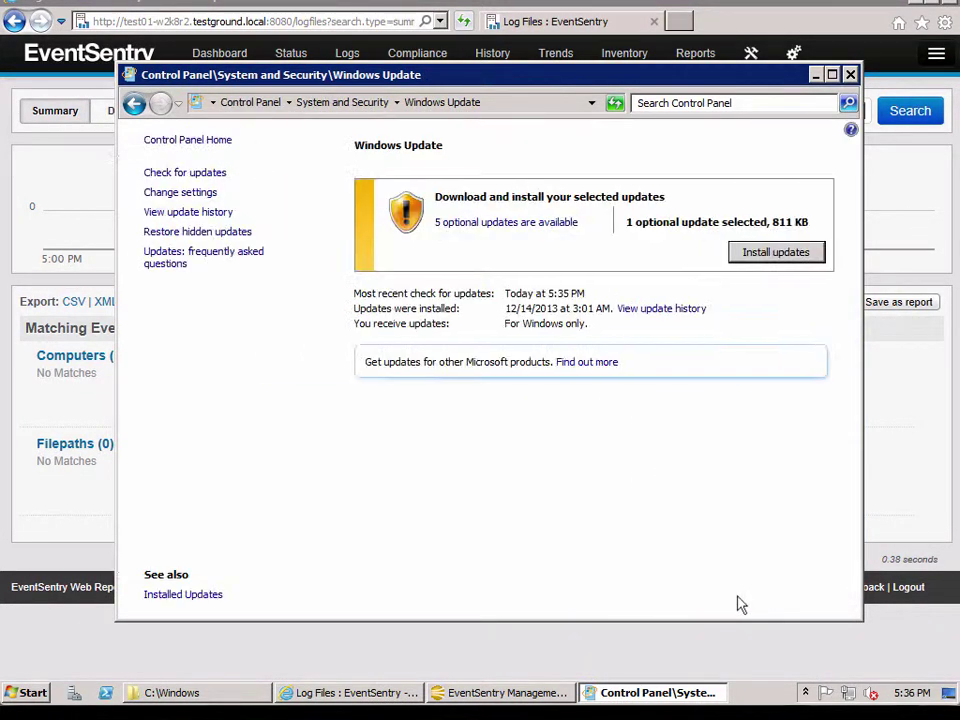
left_click(777, 251)
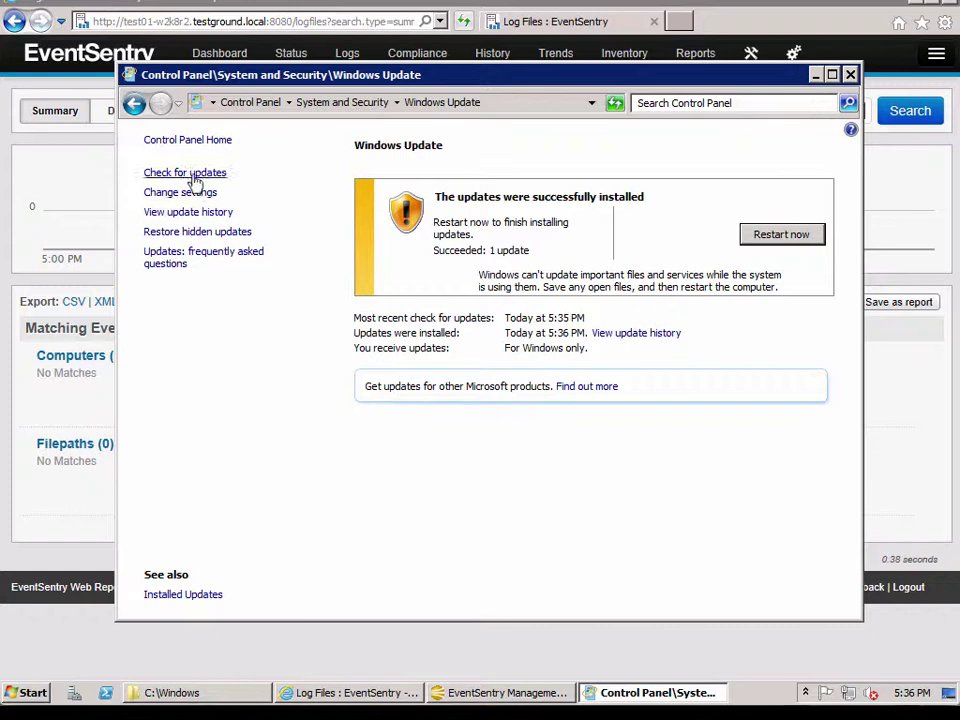
Close Windows Update and search the last 24 hours of log file entries in the Detailed view.
left_click(850, 75)
left_click(908, 114)
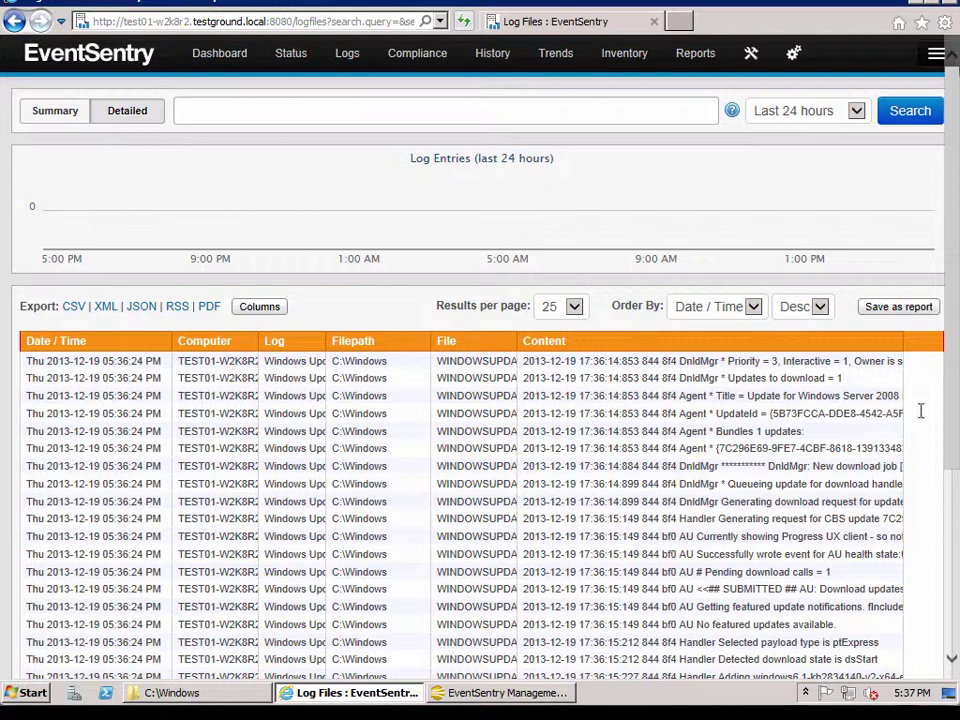
Widen the Content, Computer and Log columns of the log file results.
left_click_drag(905, 343, 927, 342)
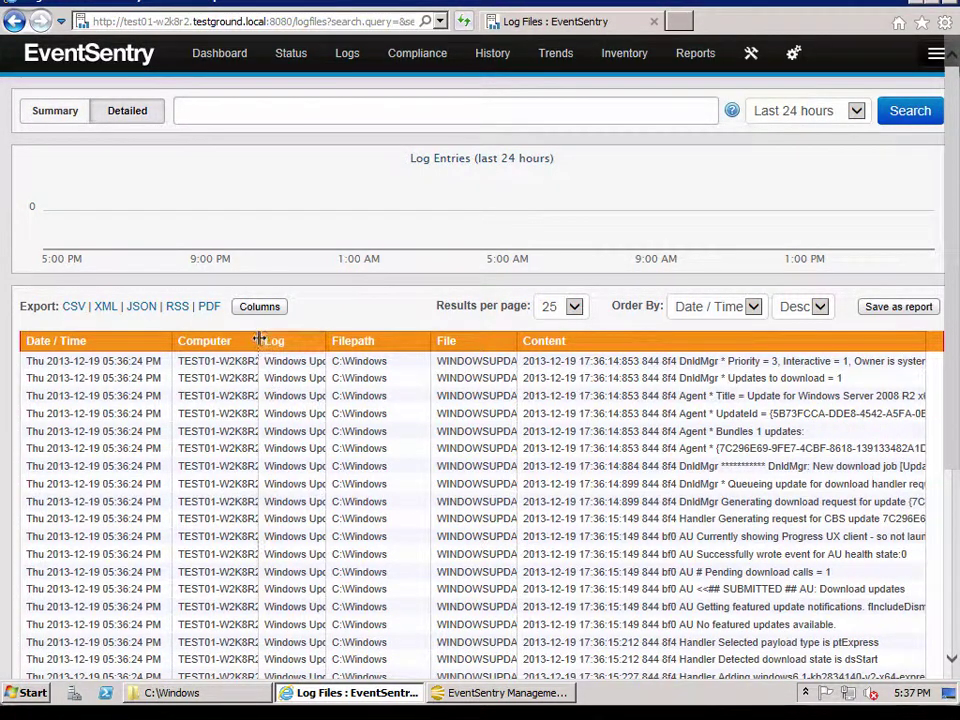
left_click_drag(258, 340, 282, 340)
left_click_drag(349, 342, 390, 343)
Hide the Computer, Filepath and File columns from the log file results and widen the Content column.
left_click(268, 308)
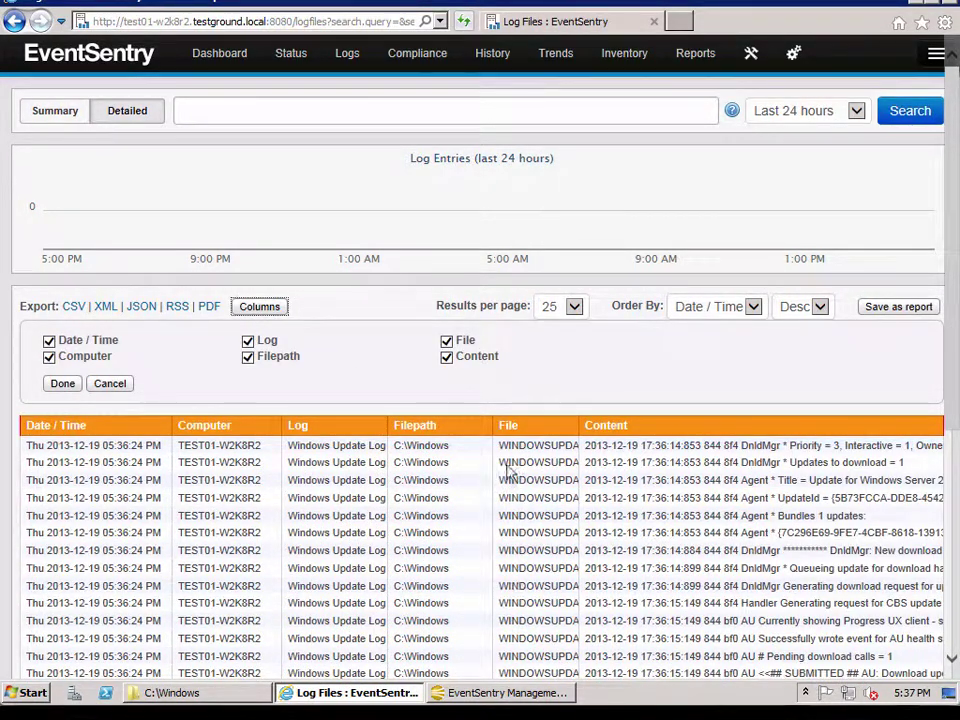
left_click(49, 357)
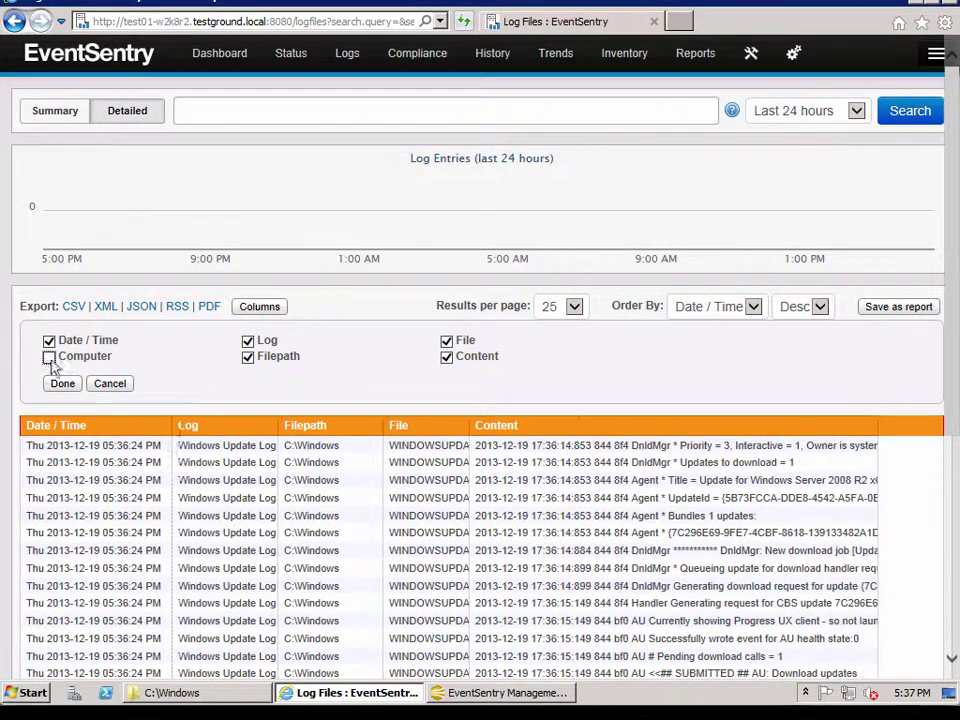
left_click(249, 358)
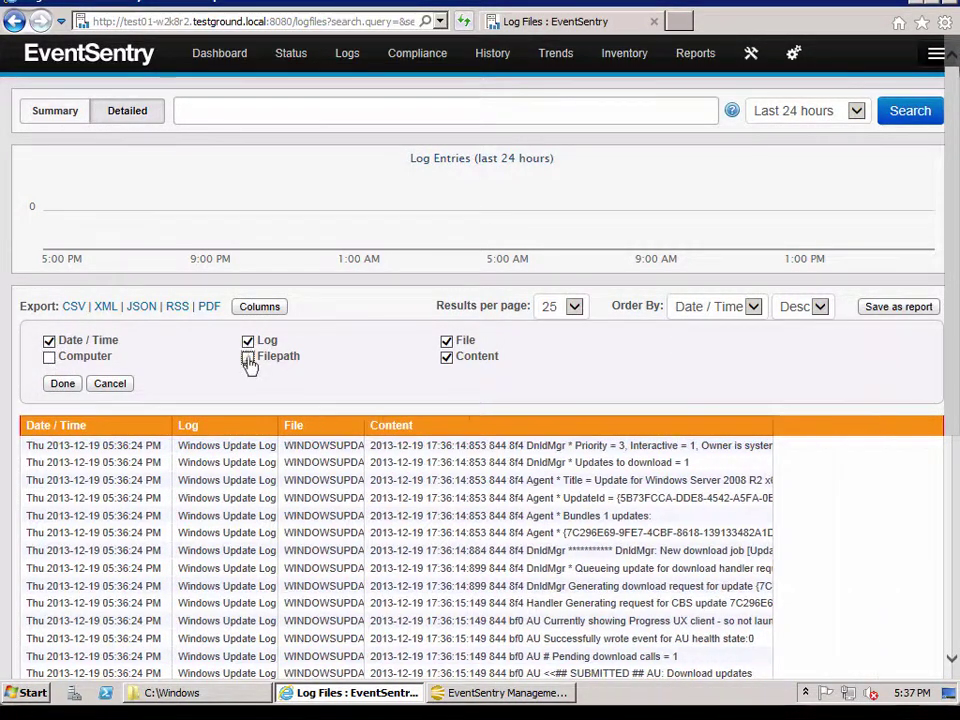
left_click(446, 341)
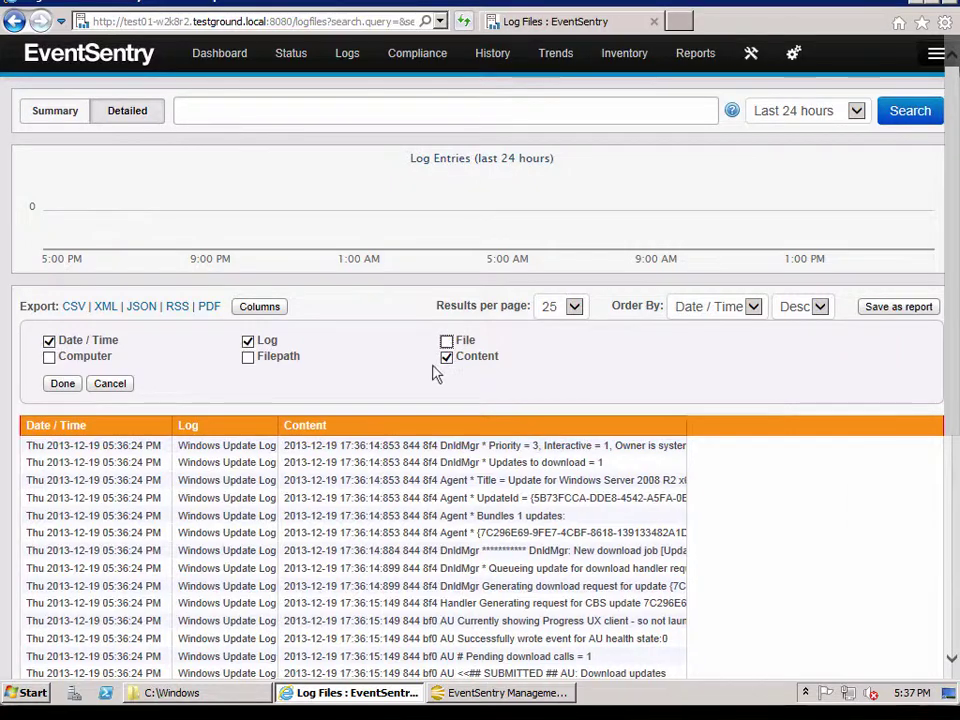
left_click(62, 384)
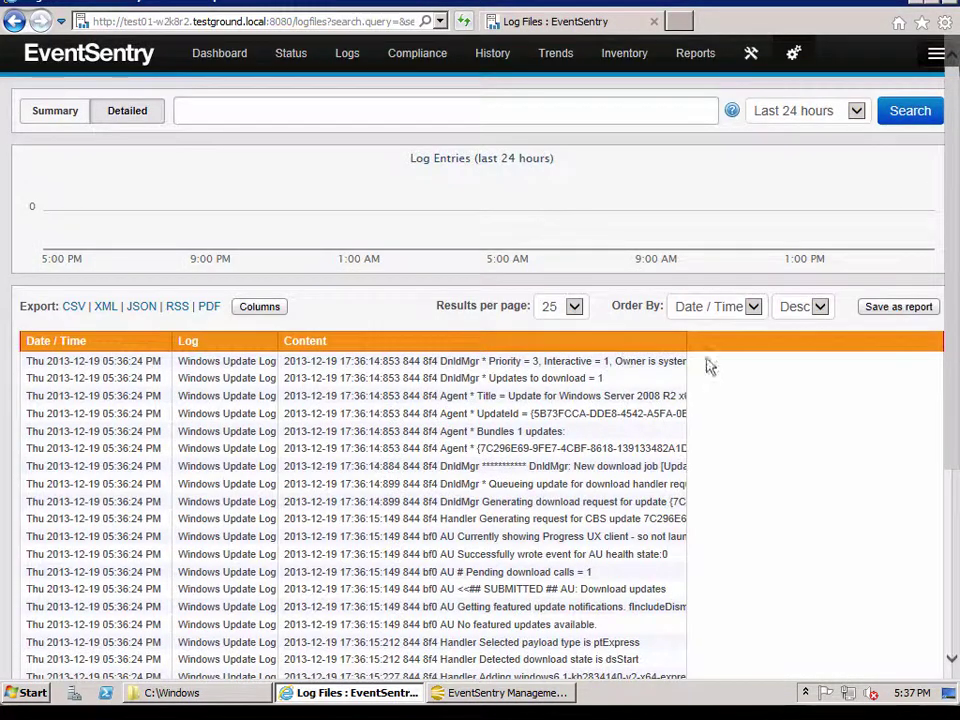
left_click_drag(686, 345, 900, 349)
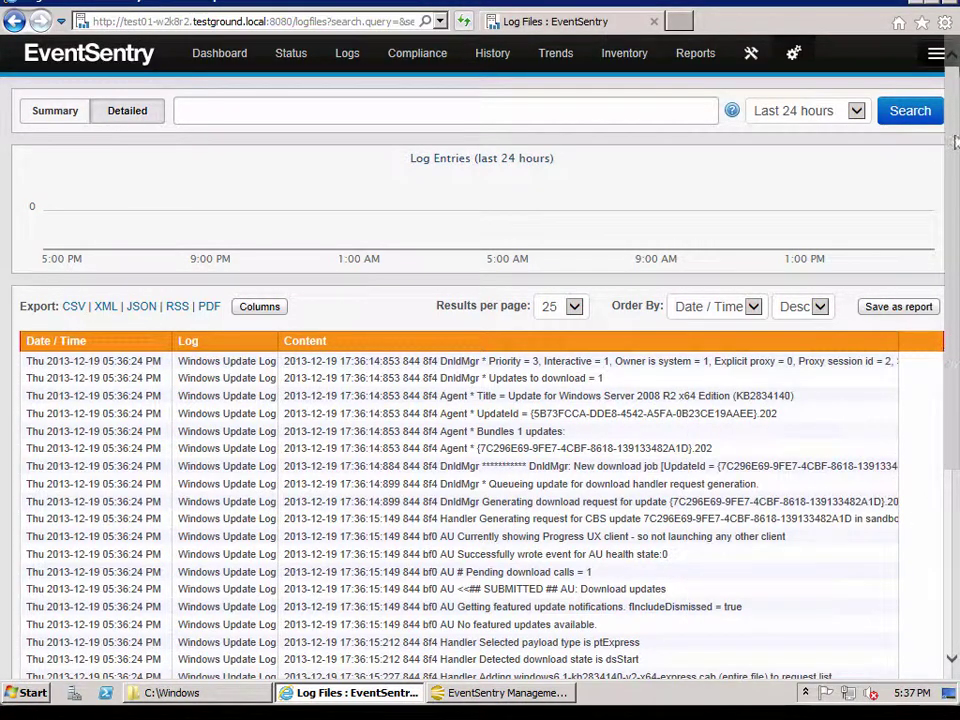
Set the log file results to show 100 entries per page.
scroll(952, 215, "down", 3)
scroll(955, 205, "down", 3)
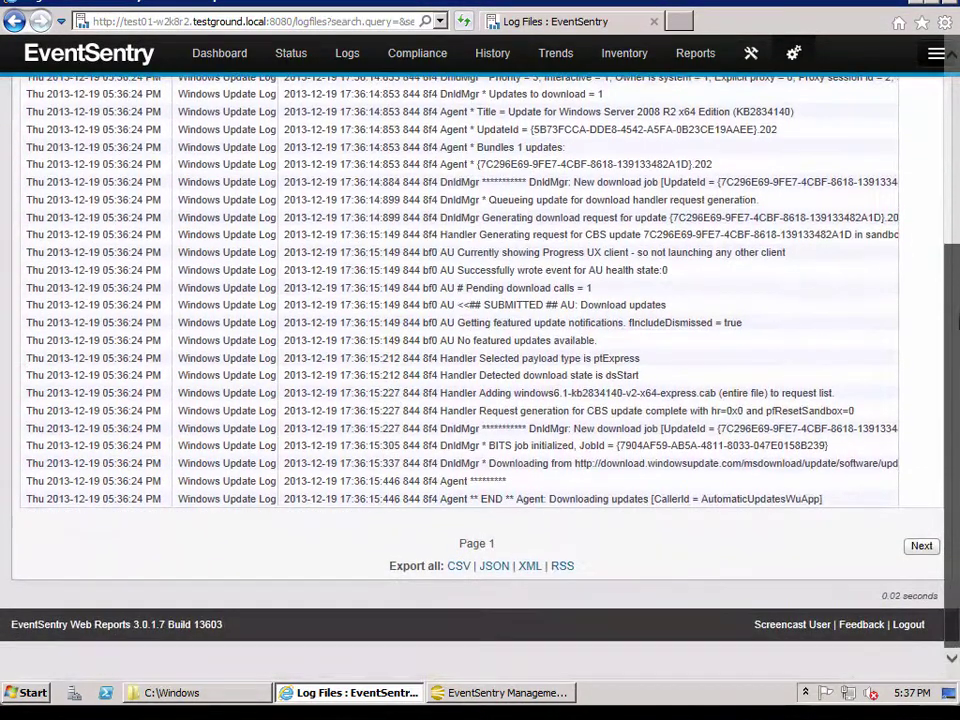
scroll(957, 201, "up", 4)
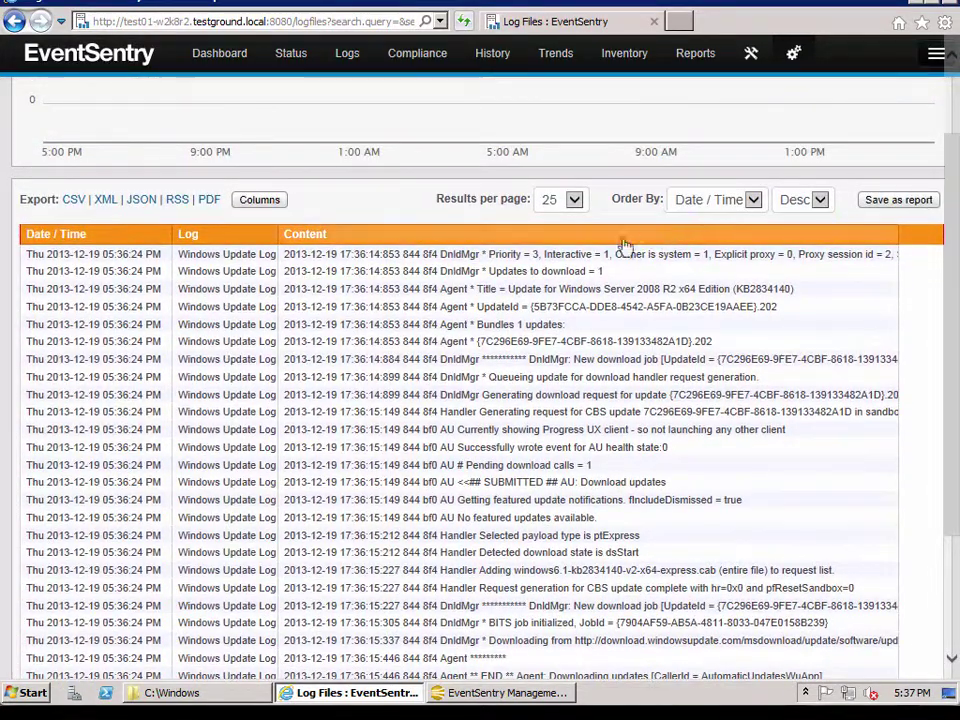
left_click(573, 202)
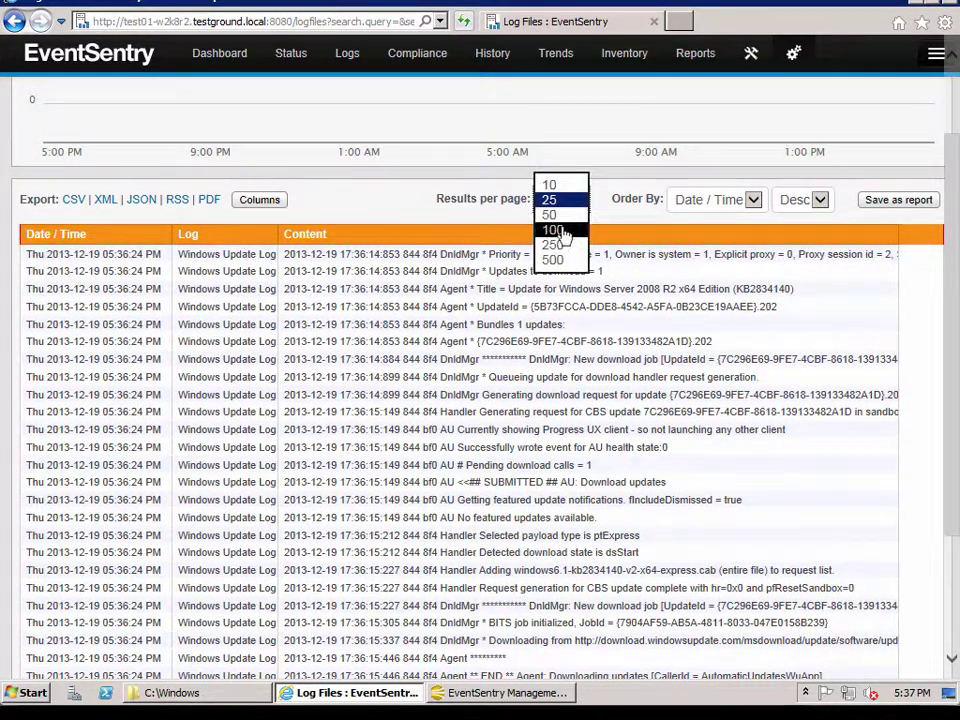
left_click(556, 230)
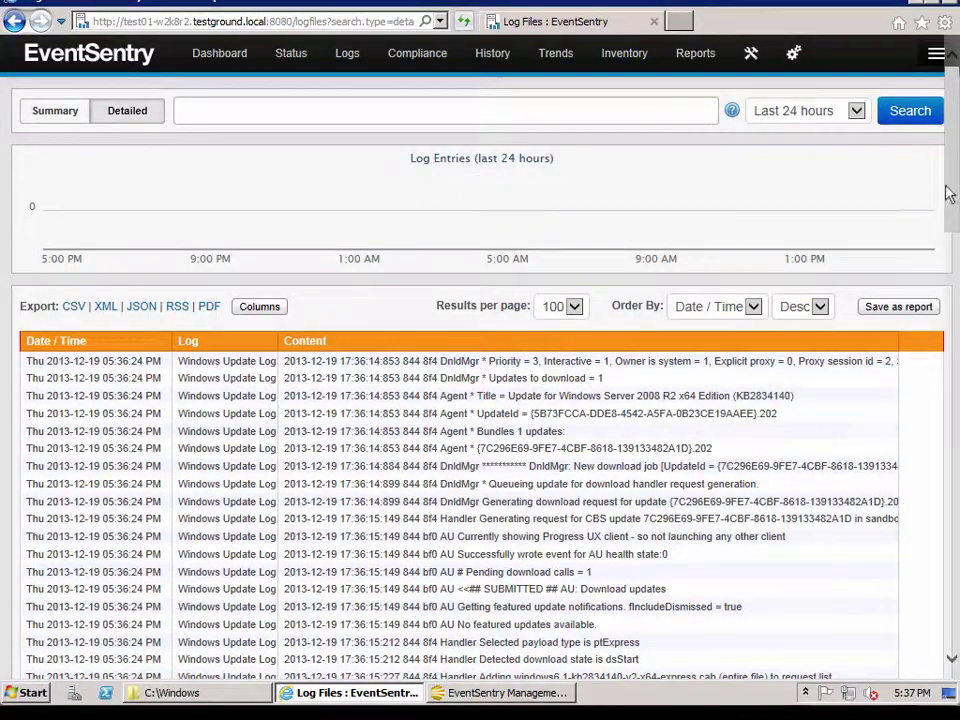
Look through the longer list of entries and copy the word DnldMgr from the Content column.
mouse_move(947, 188)
left_mouse_down()
mouse_move(957, 586)
mouse_move(957, 186)
left_mouse_up()
left_click_drag(955, 208, 956, 295)
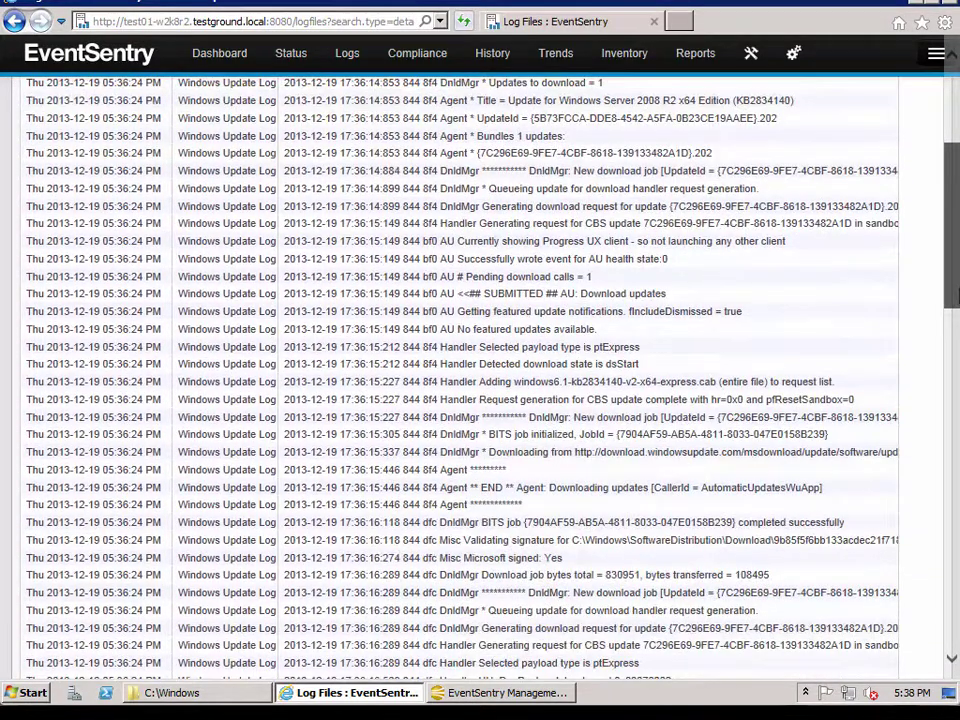
scroll(487, 378, "up", 5)
scroll(487, 378, "down", 2)
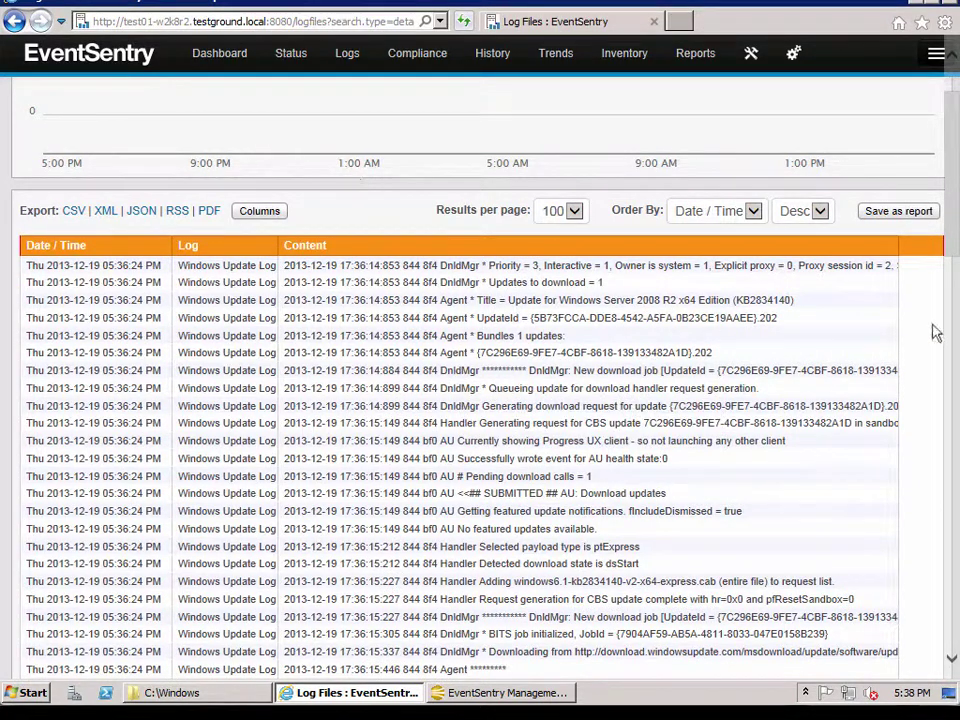
double_click(461, 411)
key("ctrl+c")
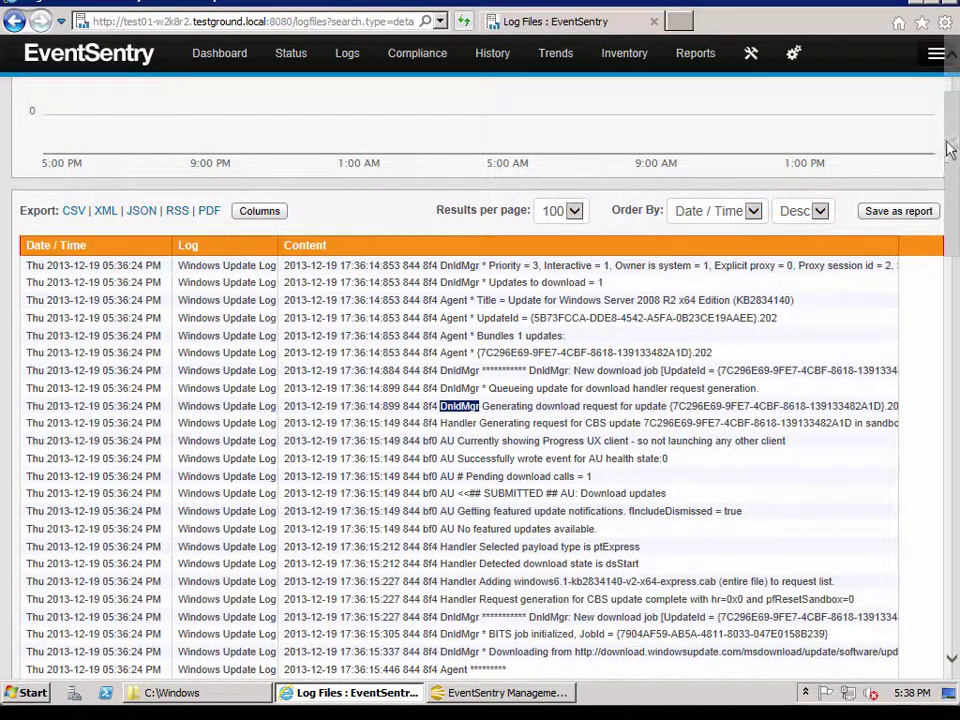
Search the last 24 hours of log file entries with the query content:*DnldMgr*.
left_click_drag(952, 200, 952, 170)
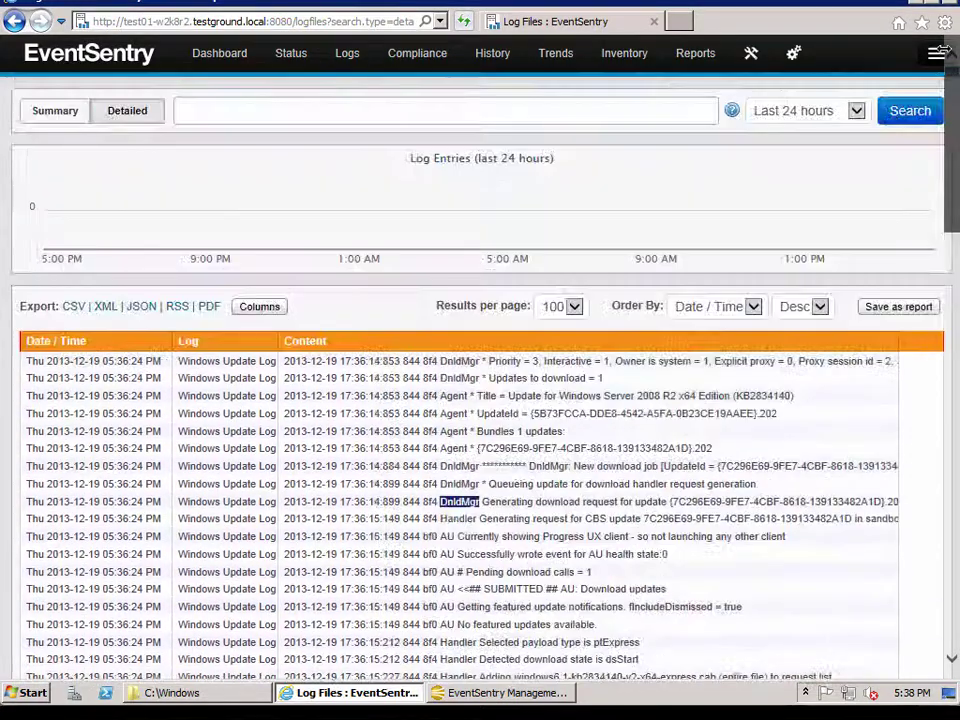
left_click(498, 108)
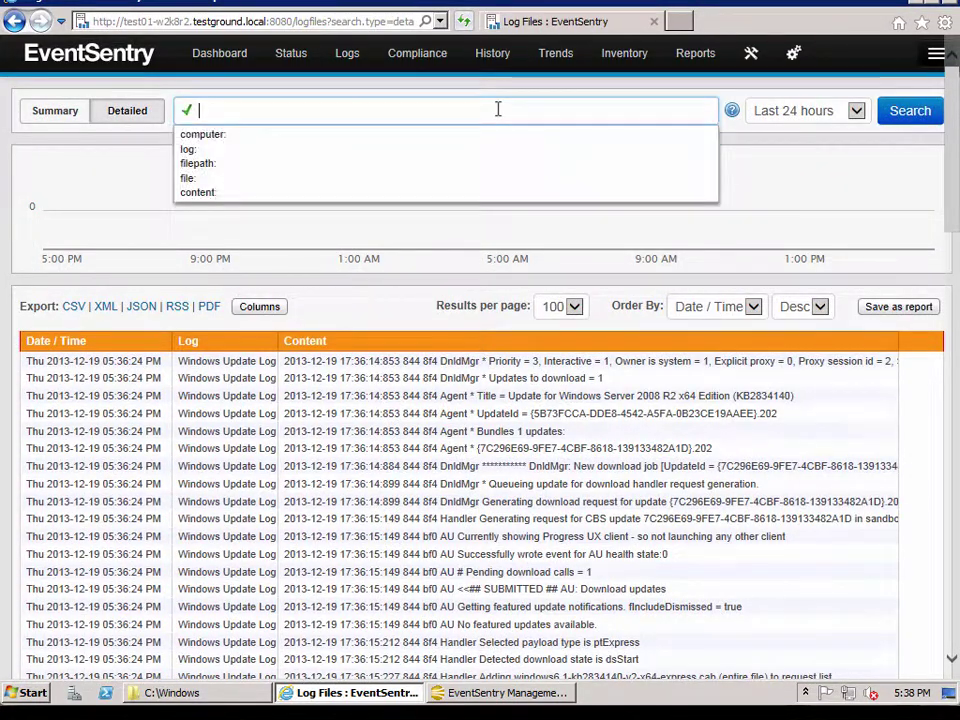
left_click(215, 192)
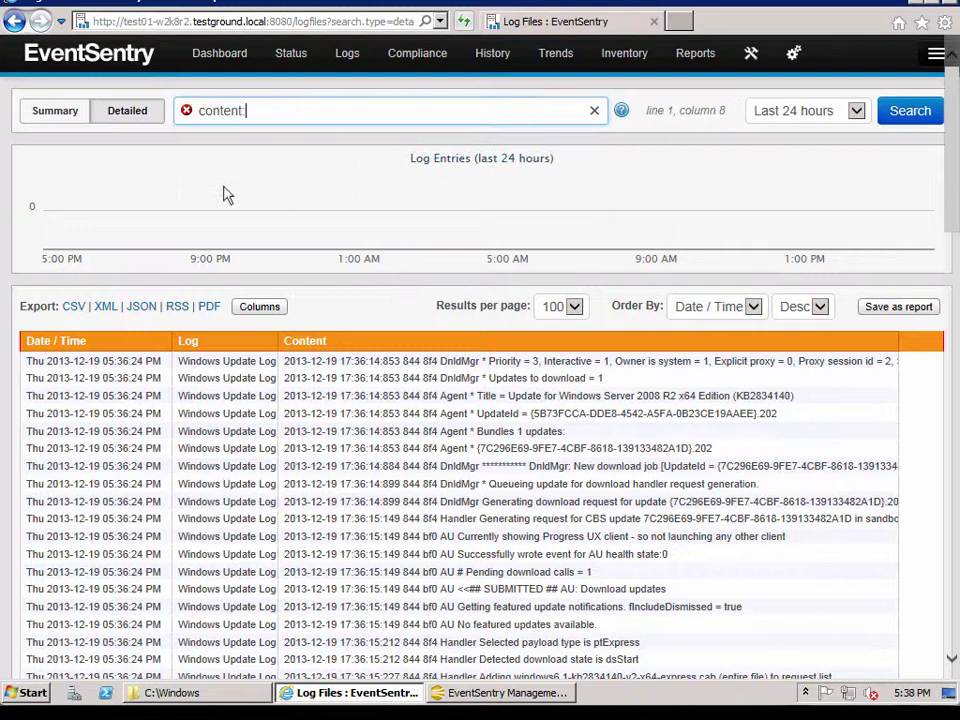
type("*")
key("ctrl+v")
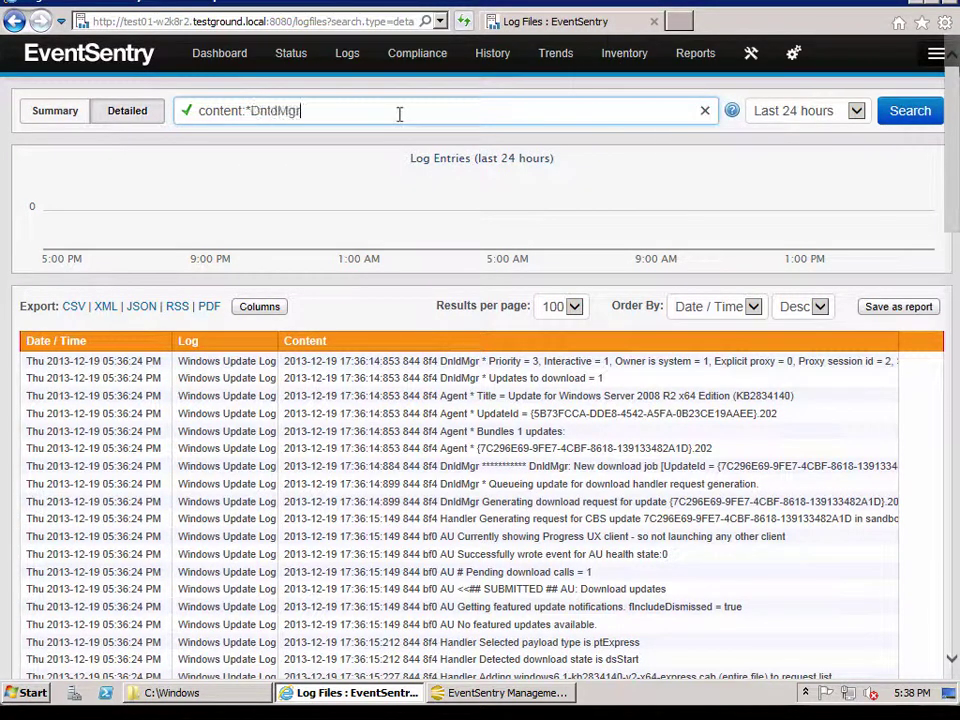
type("*")
left_click(905, 115)
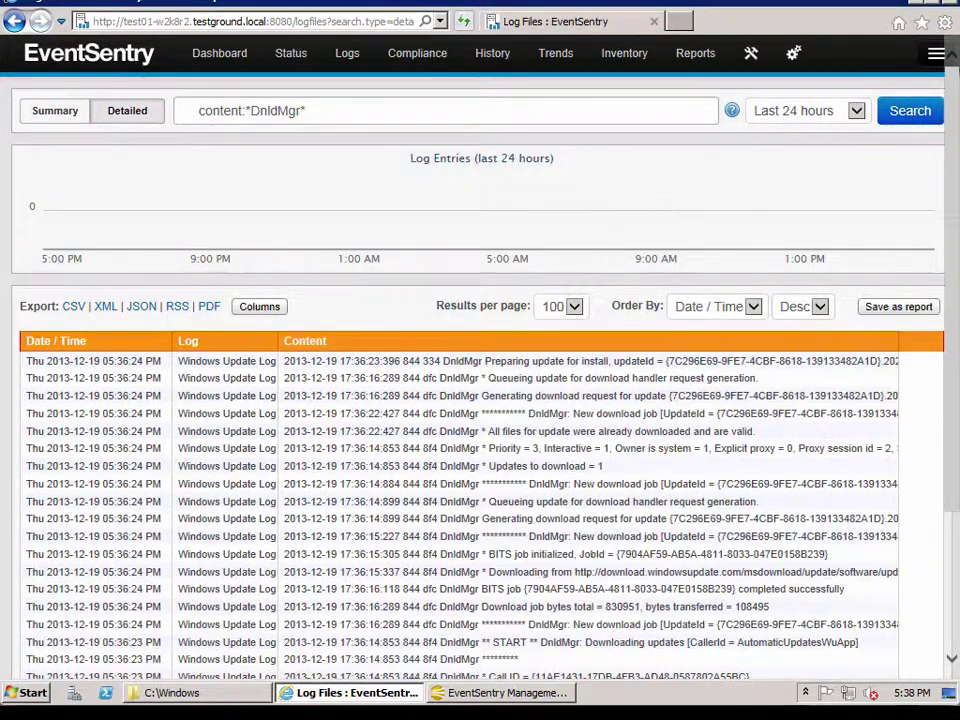
Review the DnldMgr log entries and display them in the Summary view.
scroll(955, 215, "down", 3)
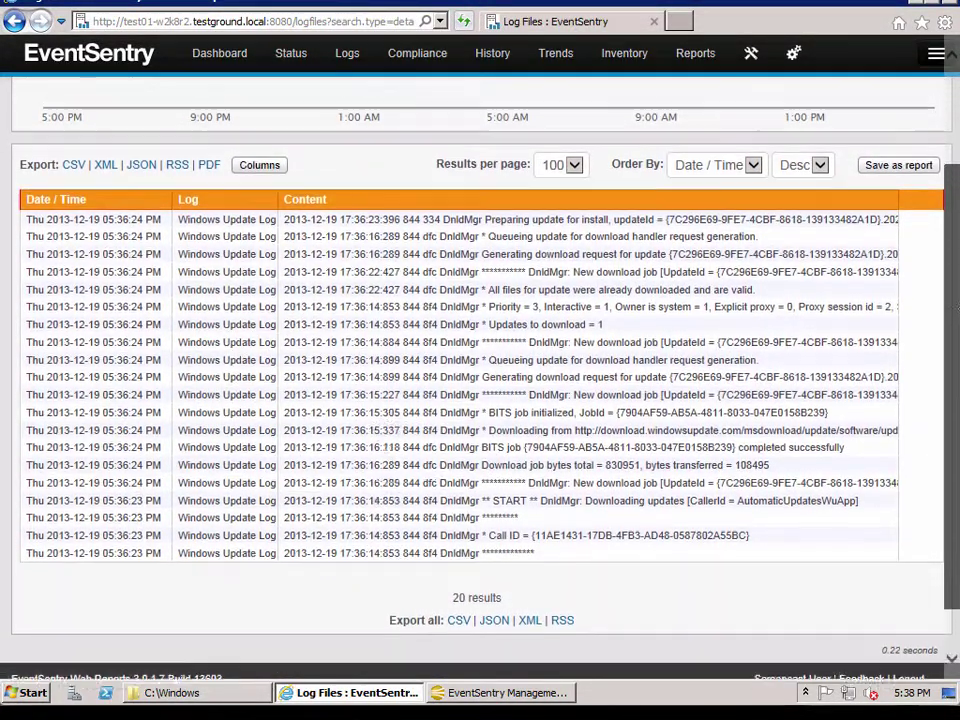
left_click_drag(955, 306, 957, 292)
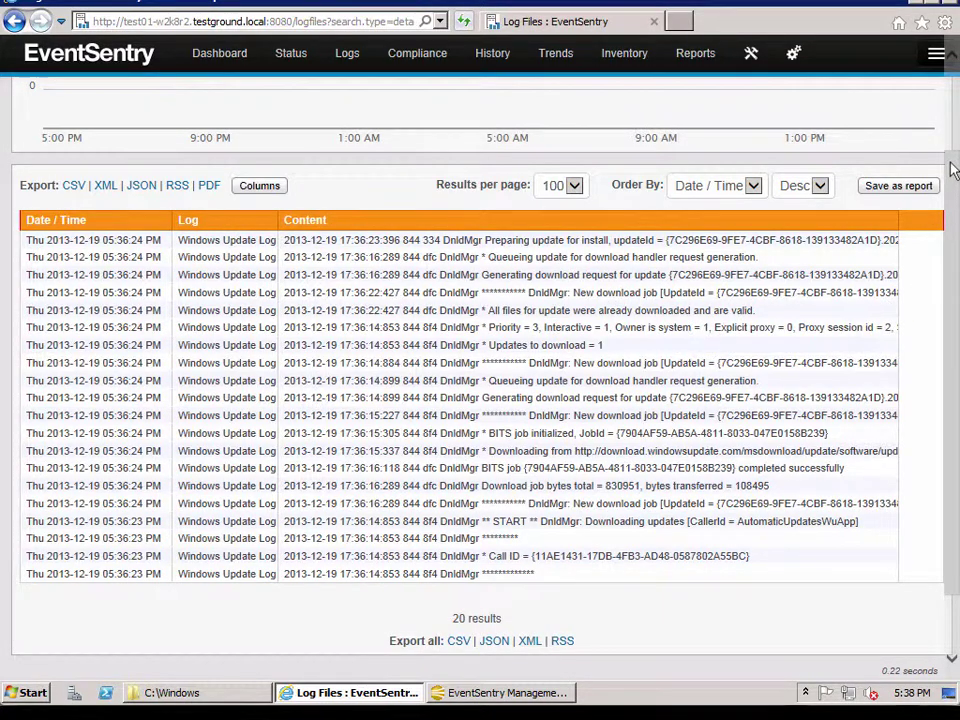
left_click_drag(953, 170, 953, 70)
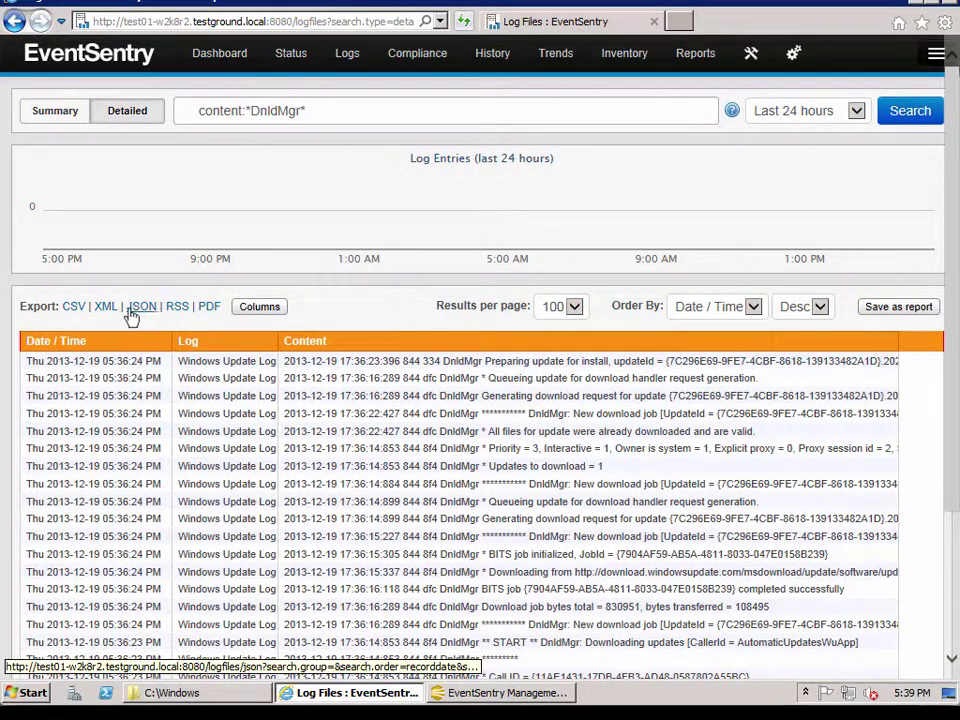
left_click(209, 309)
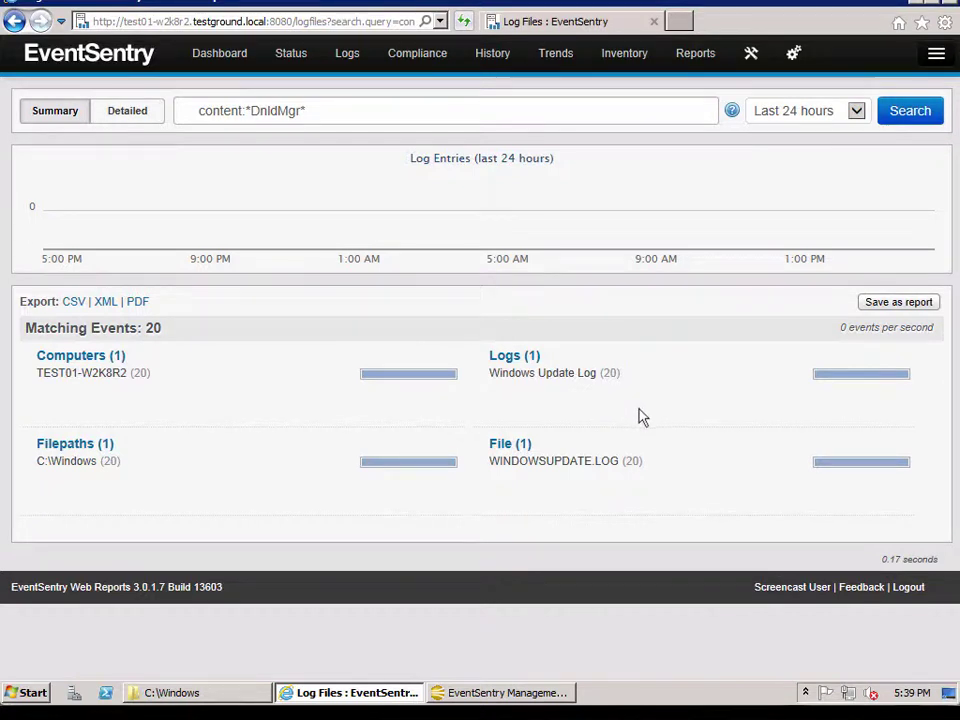
mouse_move(630, 463)
Switch to the EventSentry Management Console and show the start page of the local computer TEST01-W2K8R2.
left_click(494, 695)
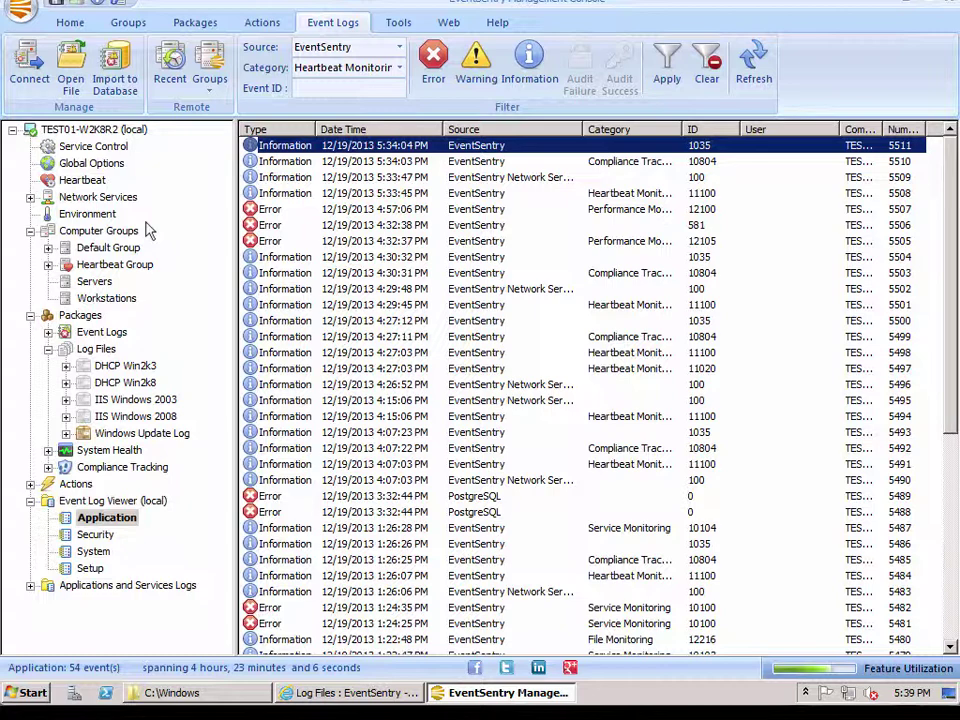
left_click(113, 137)
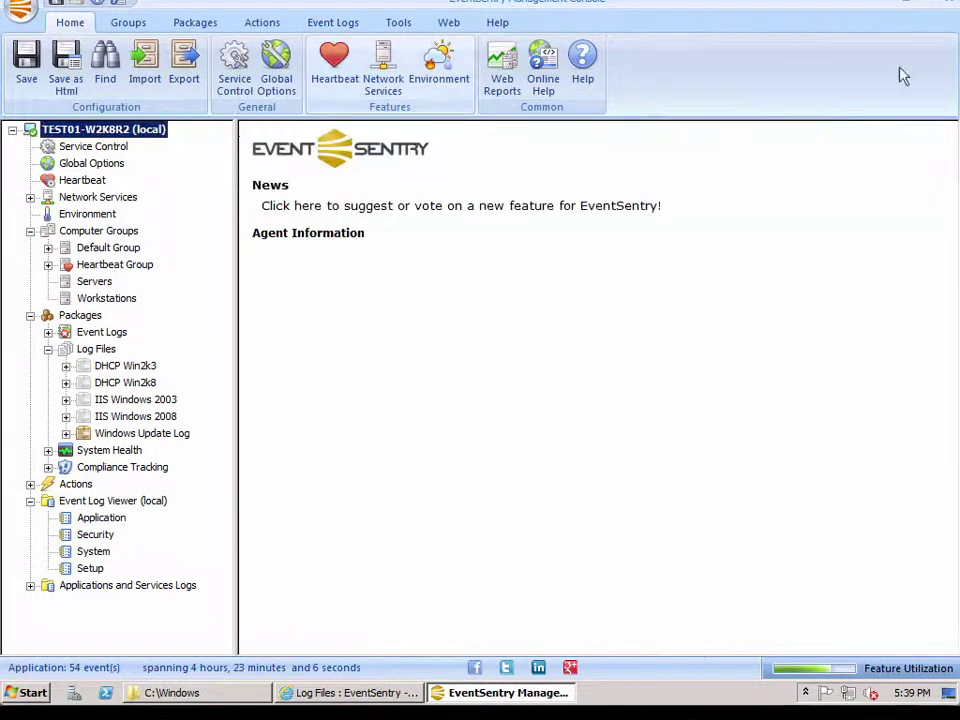